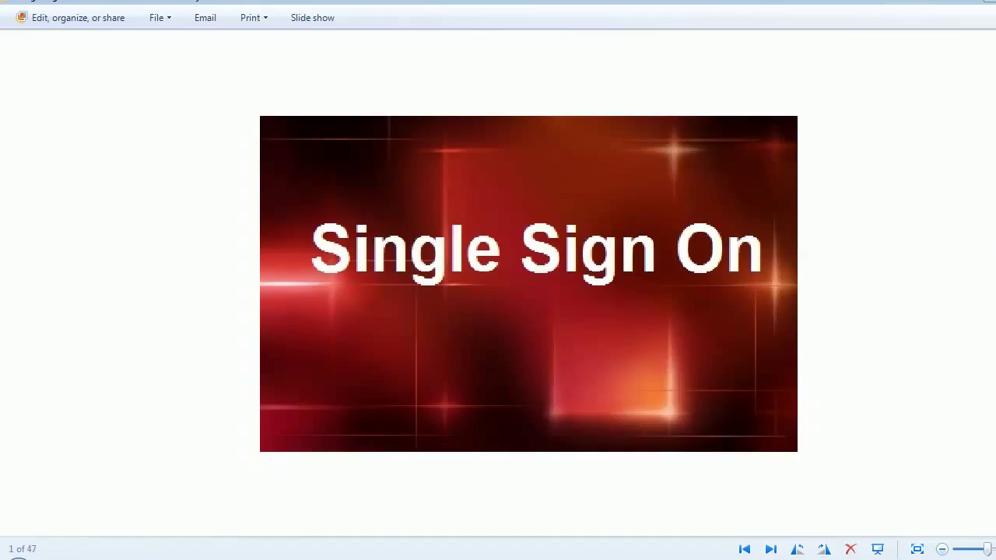
- In Chrome's Administrator Page tab, open Default properties under Intelligence Servers
left_click(211, 556)
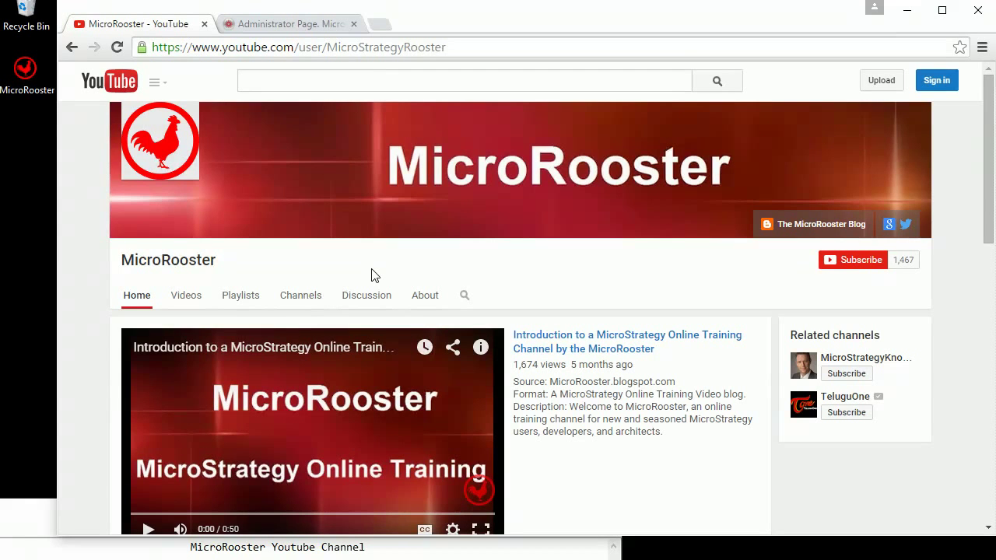
left_click(300, 31)
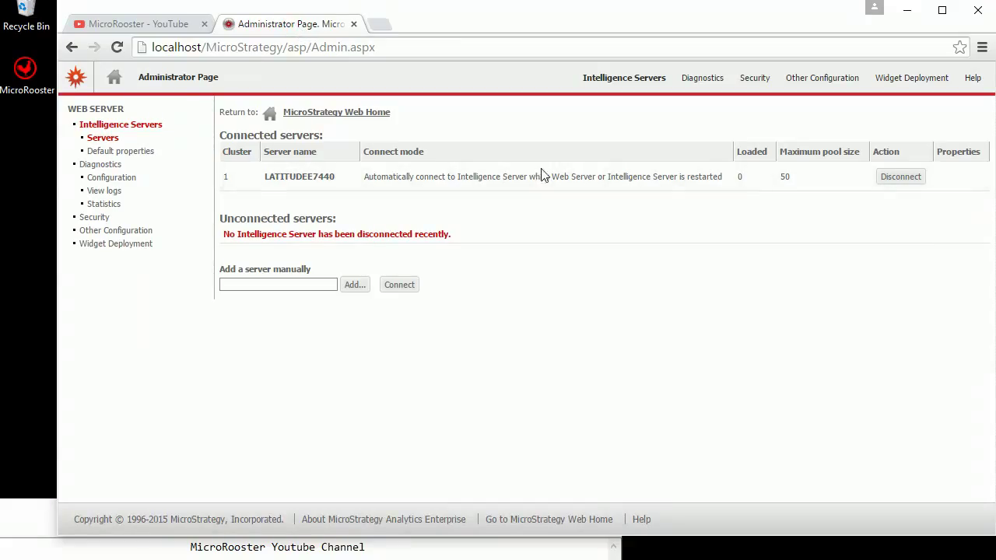
left_click(145, 154)
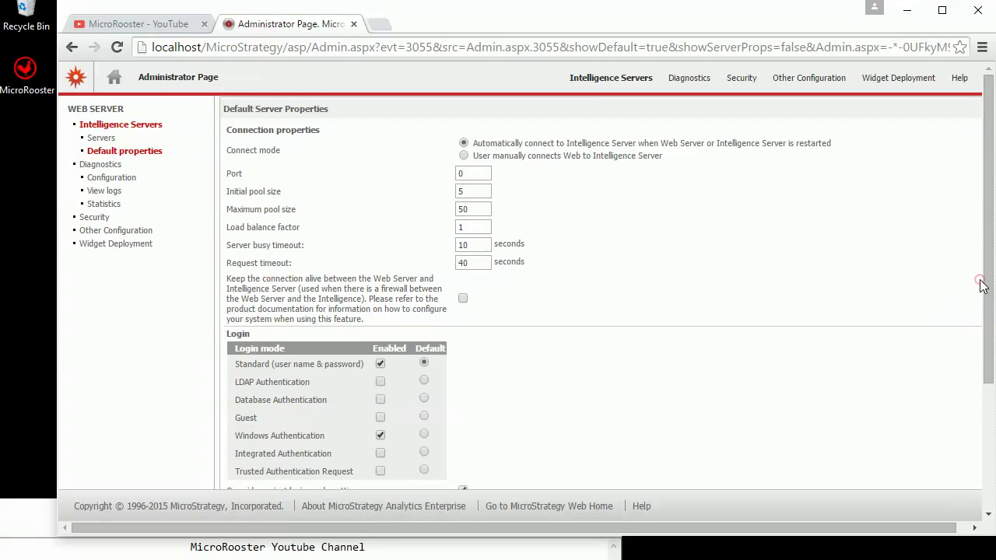
- Confirm Windows Authentication is checked among the login modes and save the default server properties
left_click_drag(986, 288, 986, 342)
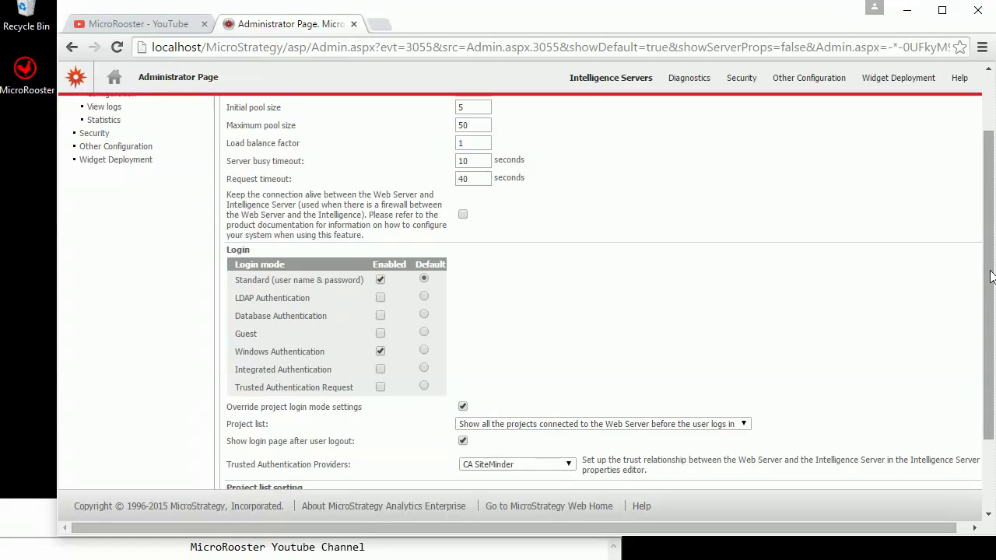
left_click_drag(986, 270, 993, 400)
left_click(256, 454)
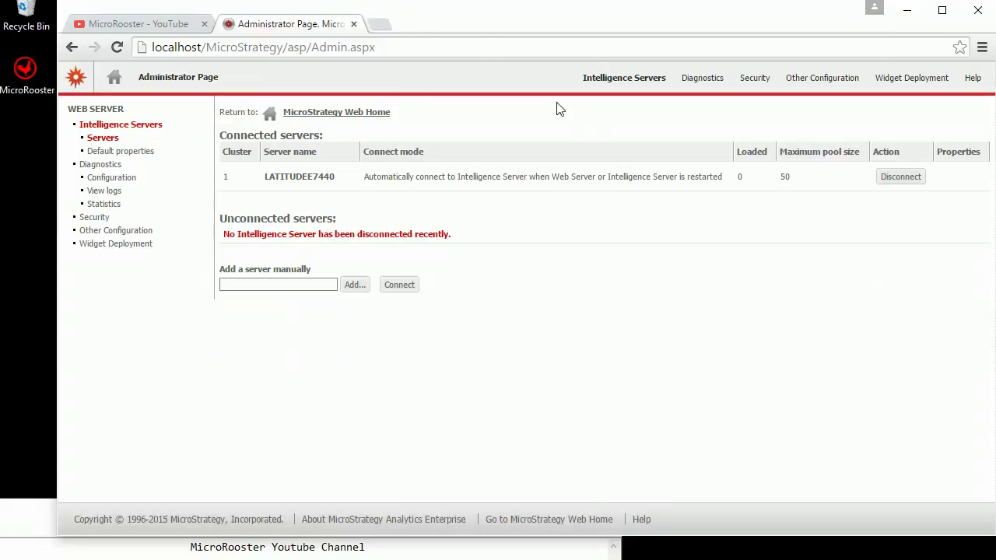
- Open MicroStrategy Web Home in a new tab and try Windows Authentication login to MicroStrategy Tutorial
right_click(376, 111)
left_click(399, 121)
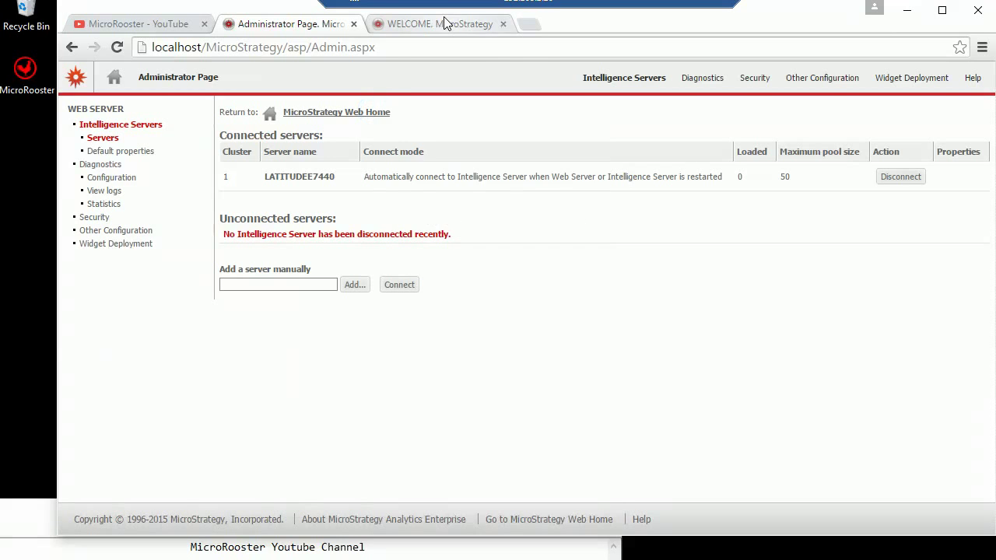
left_click(443, 23)
left_click(291, 126)
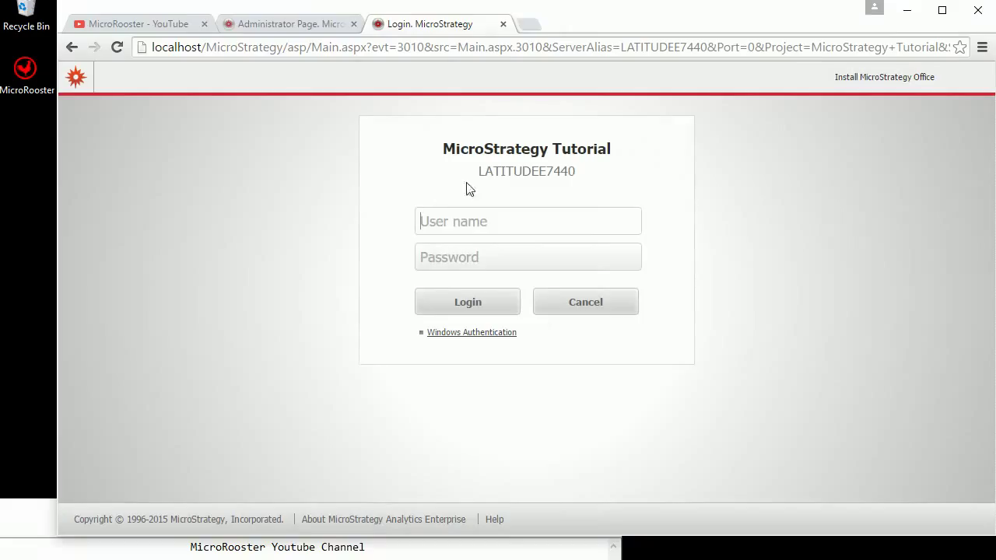
left_click(445, 333)
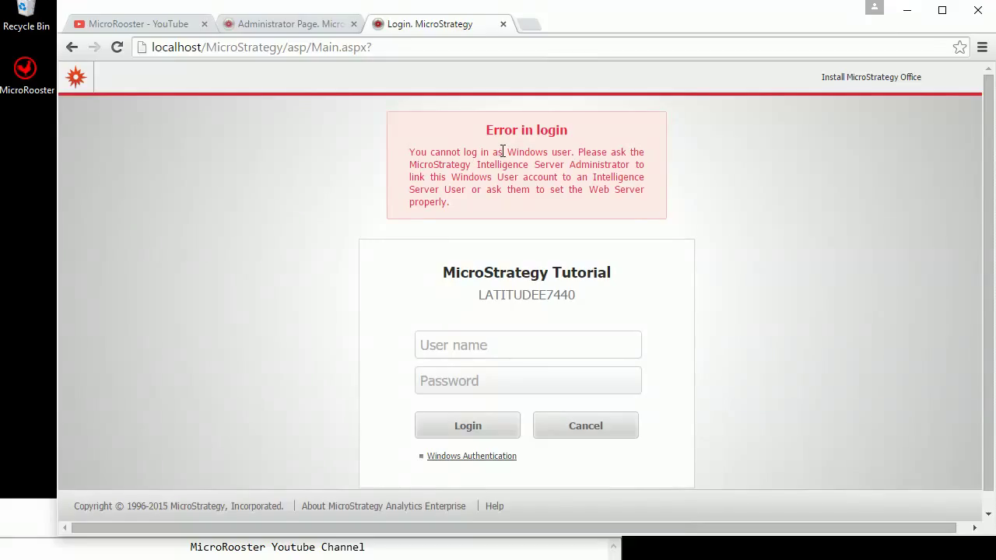
left_click(288, 25)
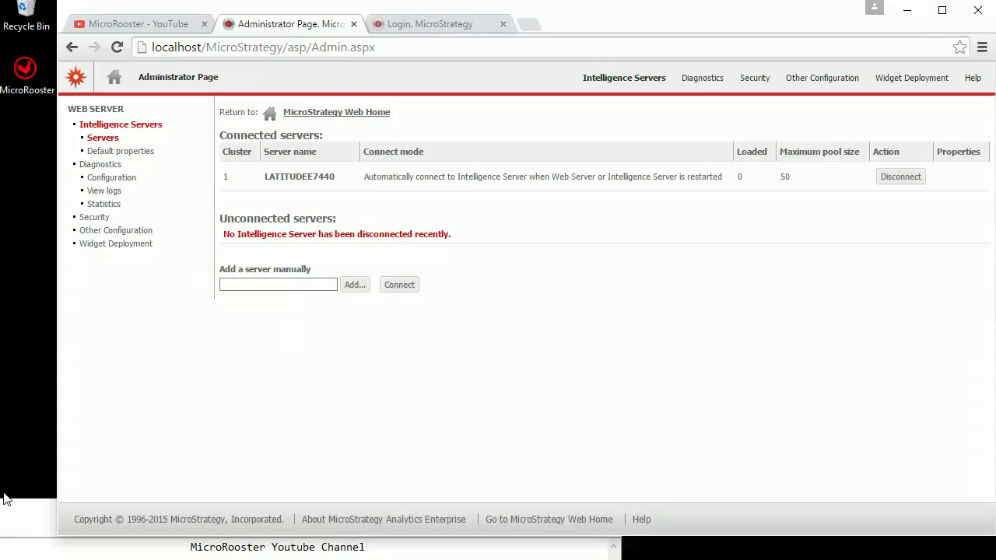
- Launch IIS Manager from Windows Administrative Tools in the Start menu
left_click(4, 554)
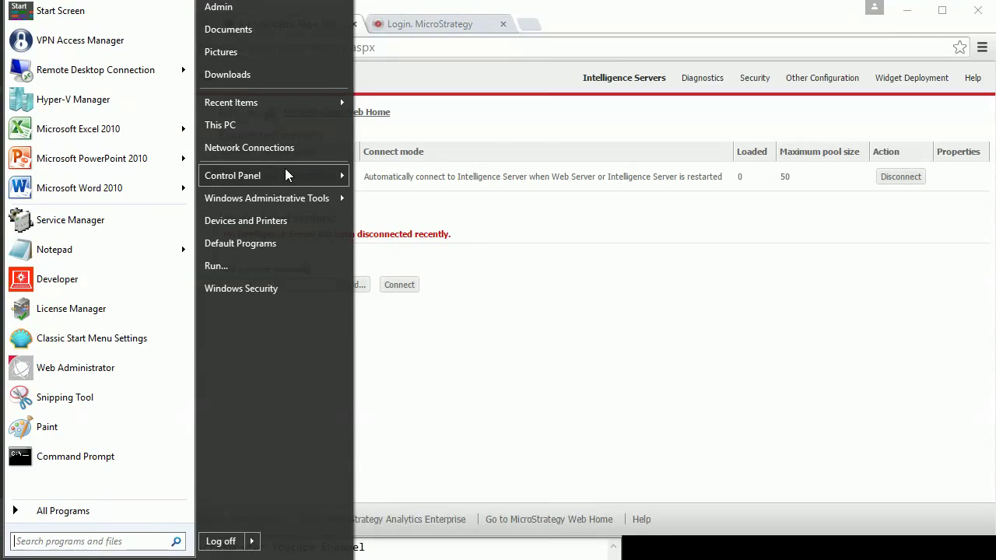
mouse_move(286, 175)
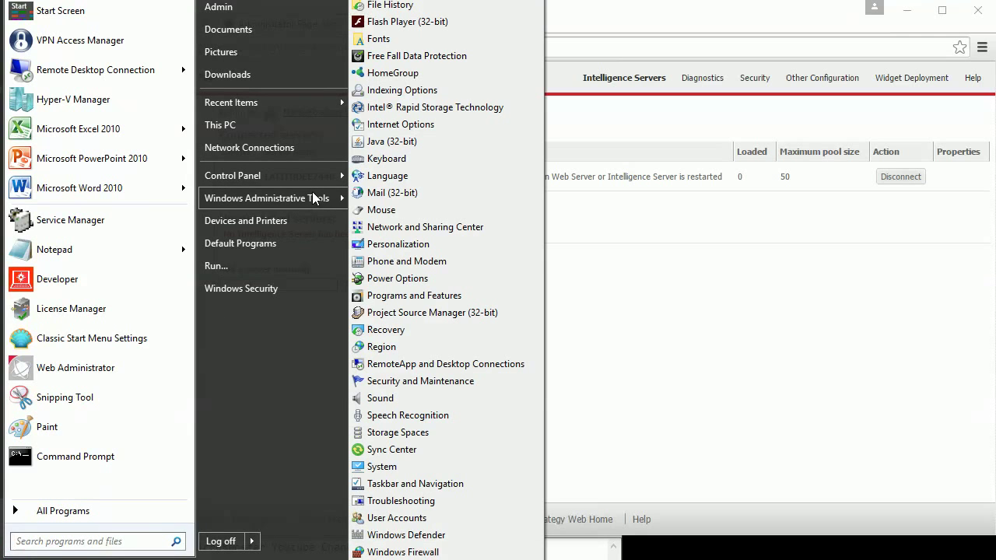
mouse_move(315, 199)
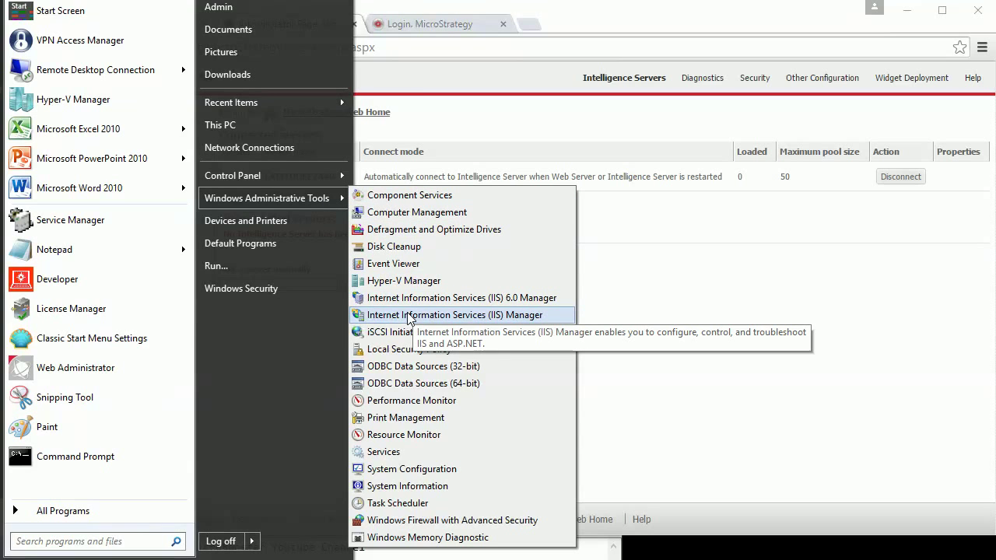
left_click(409, 315)
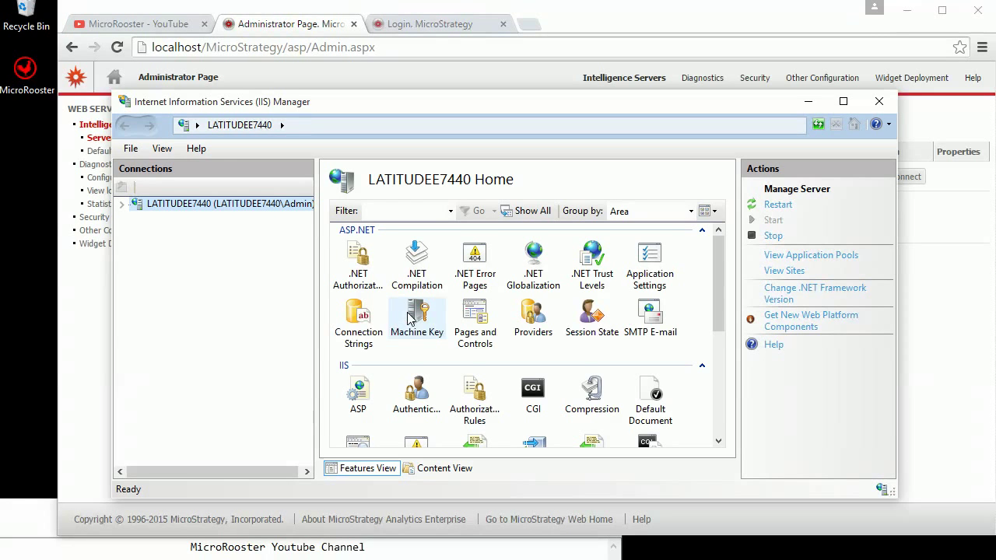
- Select the MicroStrategy application under LATITUDEE7440 > Sites > Default Web Site
left_click(121, 206)
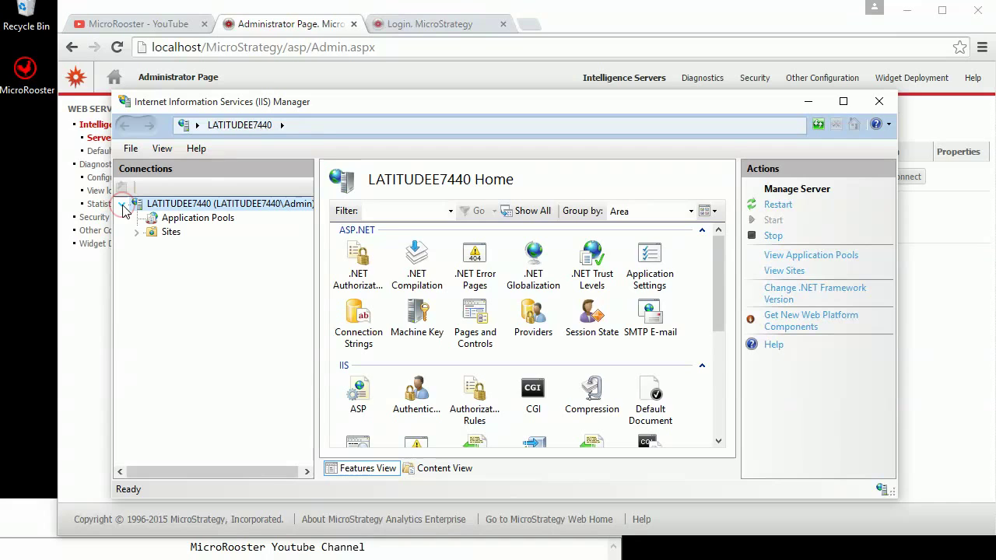
left_click(136, 232)
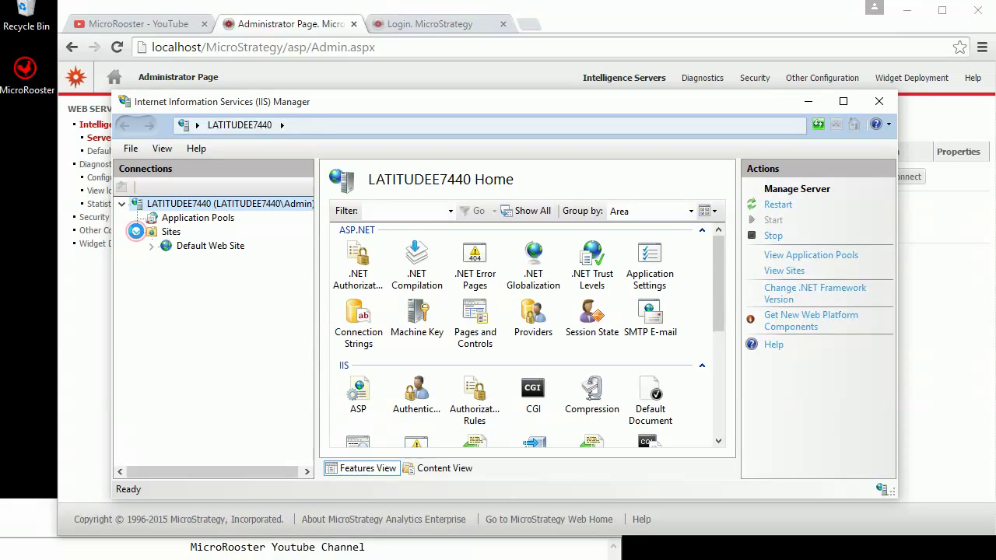
left_click(151, 246)
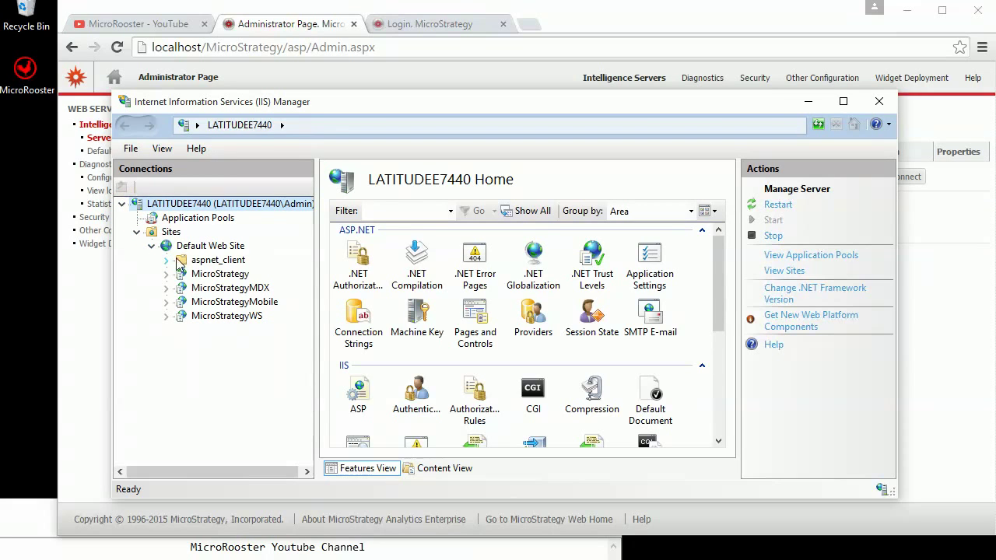
left_click(209, 275)
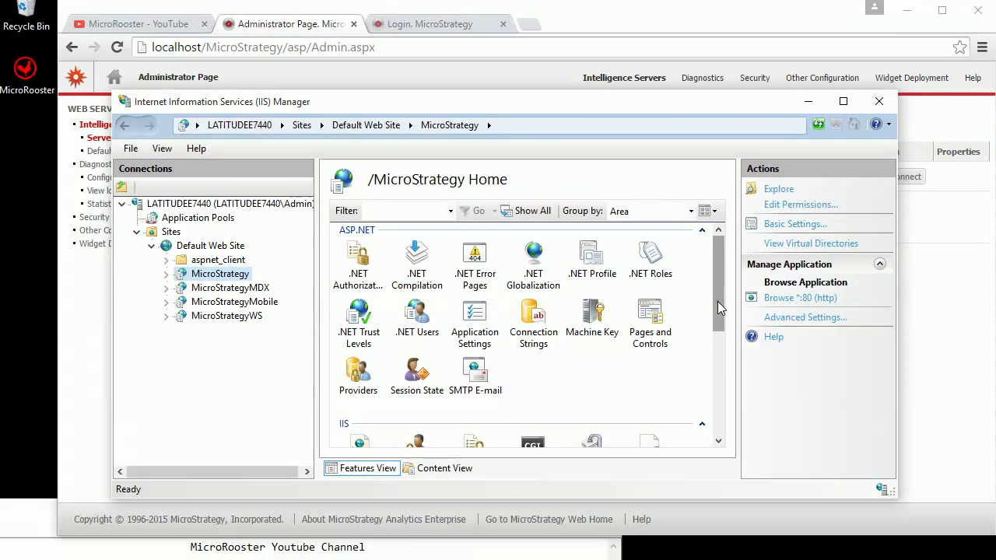
left_click_drag(717, 301, 721, 367)
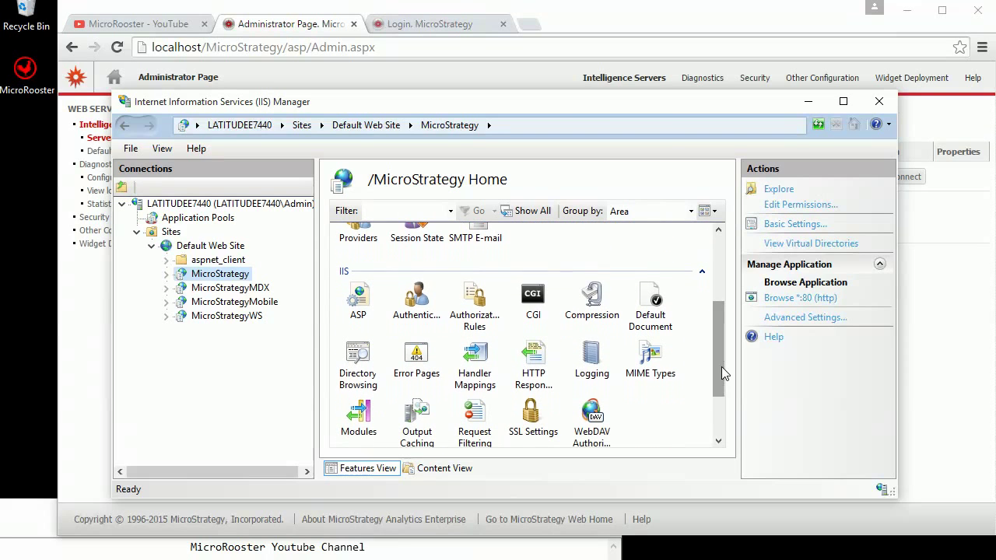
- Verify Windows Authentication is Enabled in the MicroStrategy application's Authentication settings
double_click(417, 305)
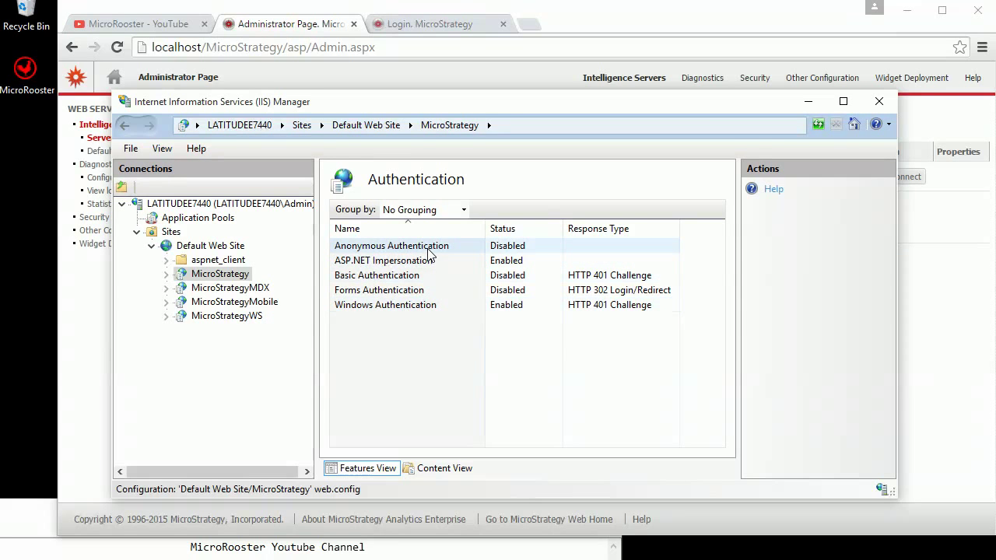
left_click(503, 305)
right_click(515, 309)
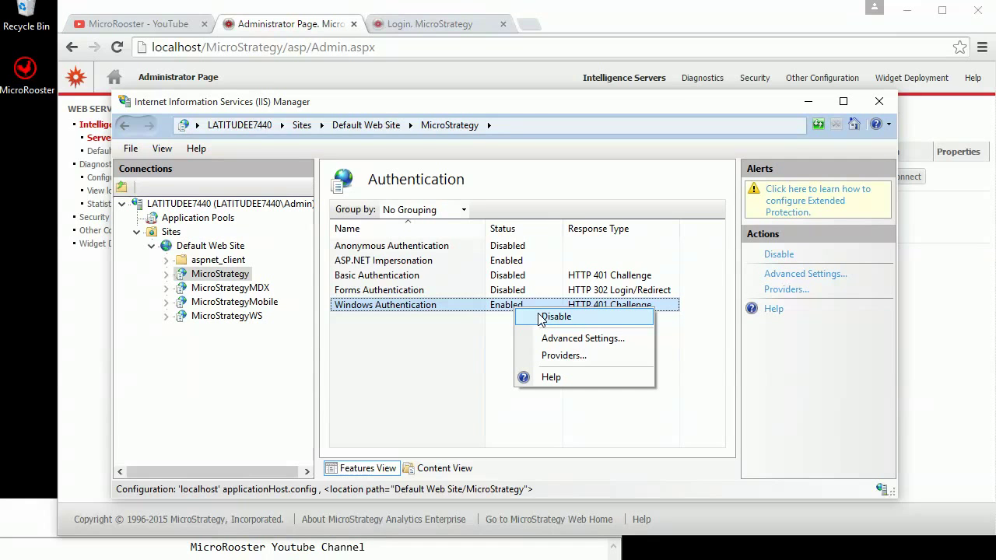
left_click(508, 318)
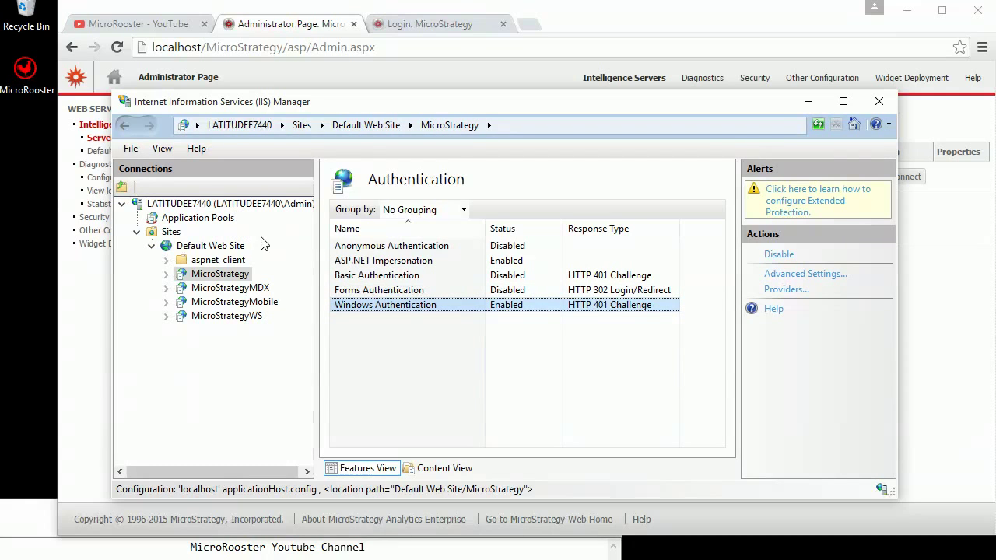
- Restart the LATITUDEE7440 web server and close IIS Manager
left_click(248, 208)
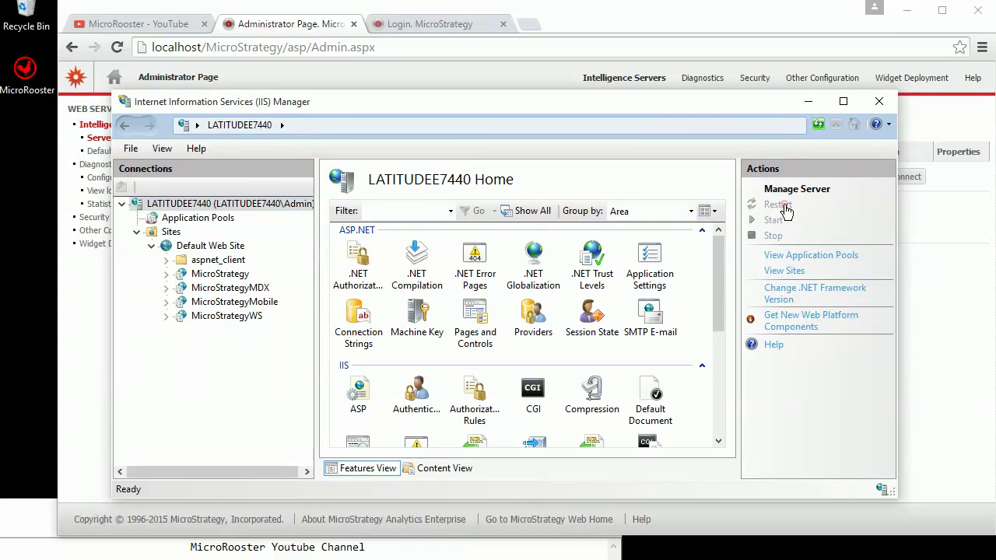
left_click(778, 206)
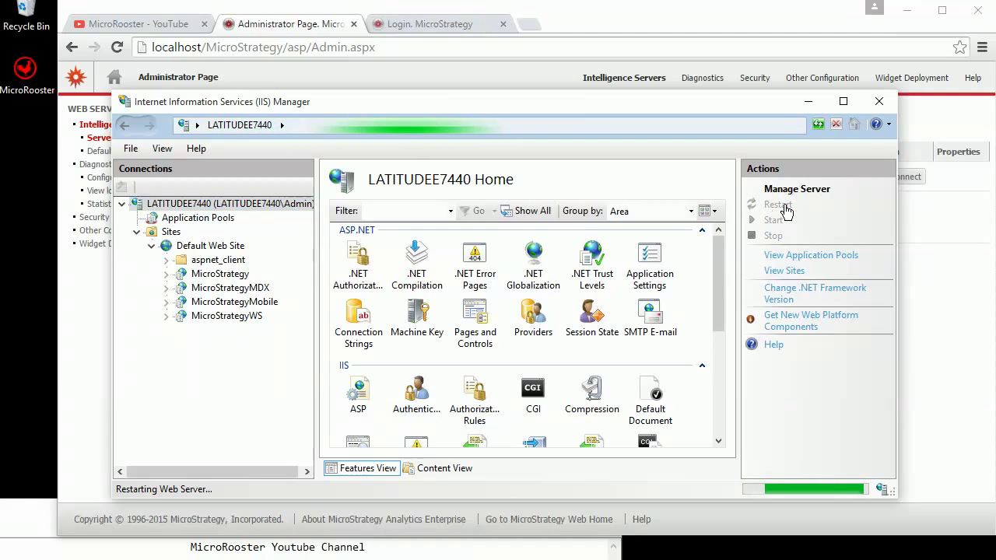
left_click(880, 103)
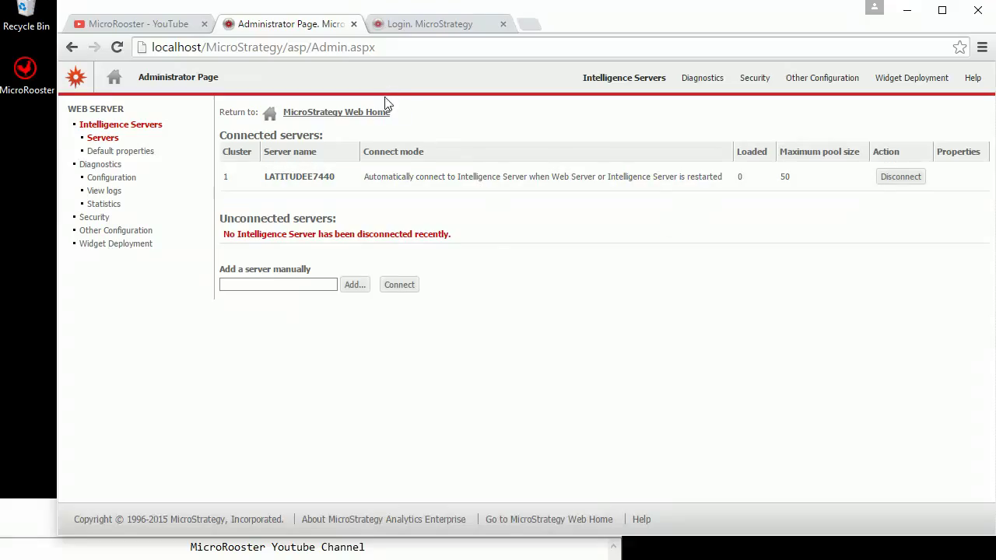
- Retry Windows Authentication login to MicroStrategy Tutorial from a new MicroStrategy Web Home tab
right_click(372, 114)
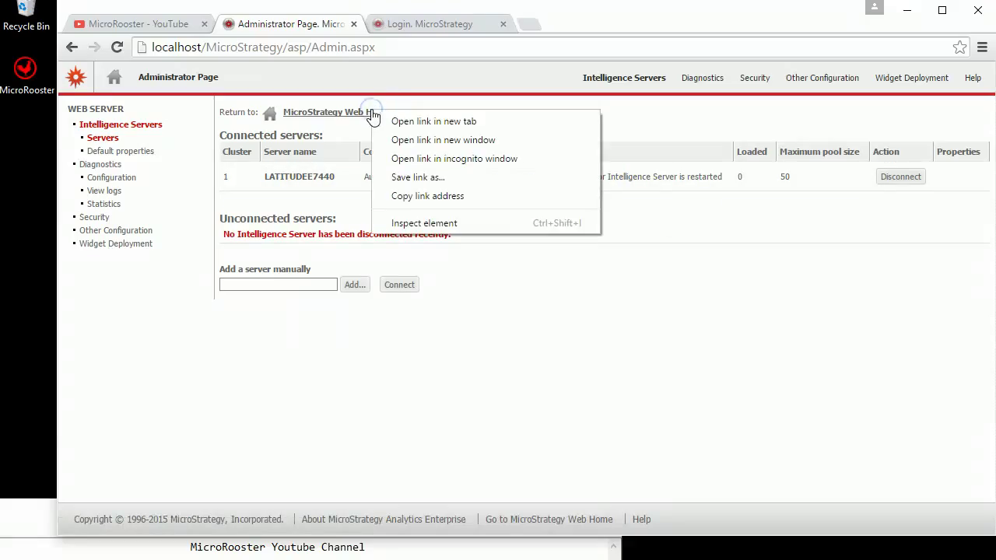
left_click(433, 122)
left_click(580, 23)
left_click(358, 127)
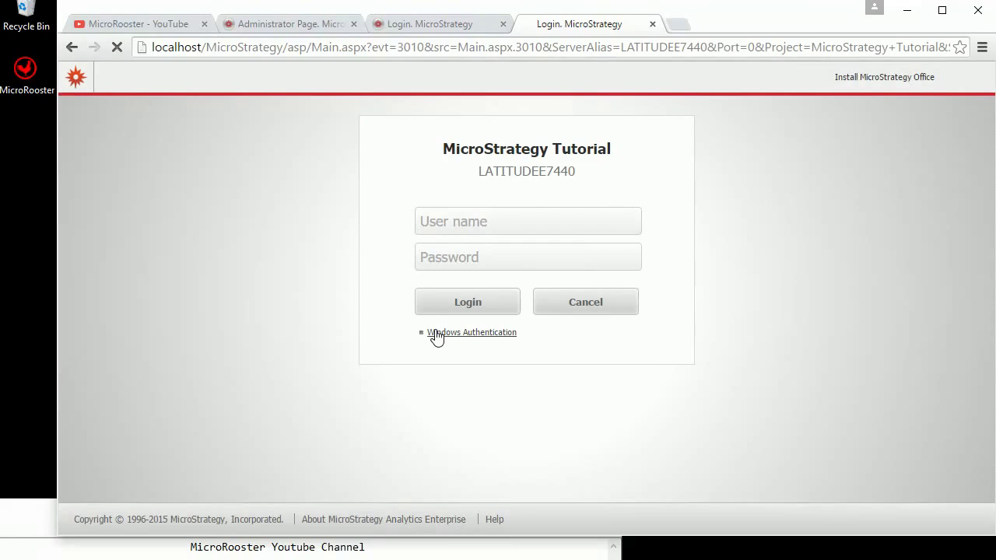
left_click(435, 331)
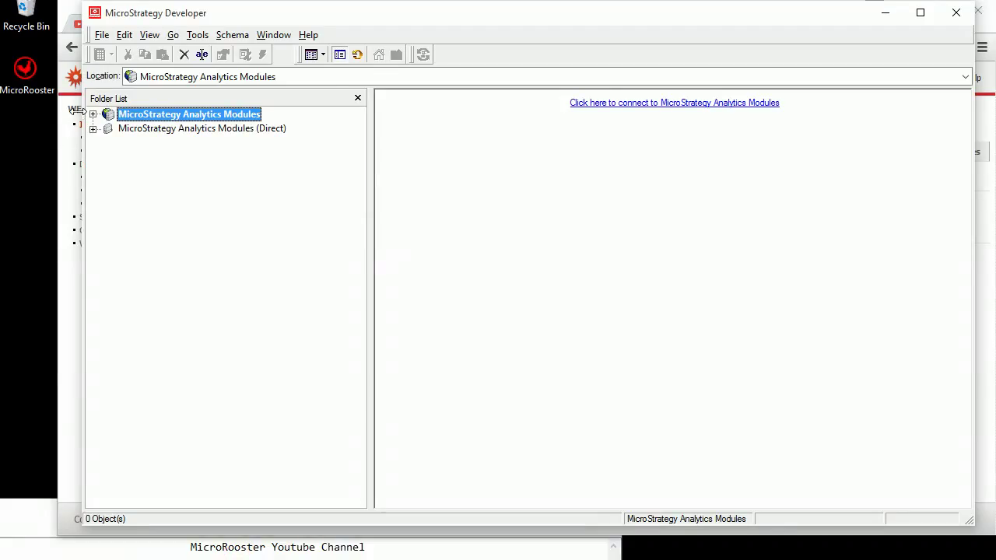
- Log into MicroStrategy Analytics Modules as Administrator and open Administration > User Manager > Everyone
left_click(92, 114)
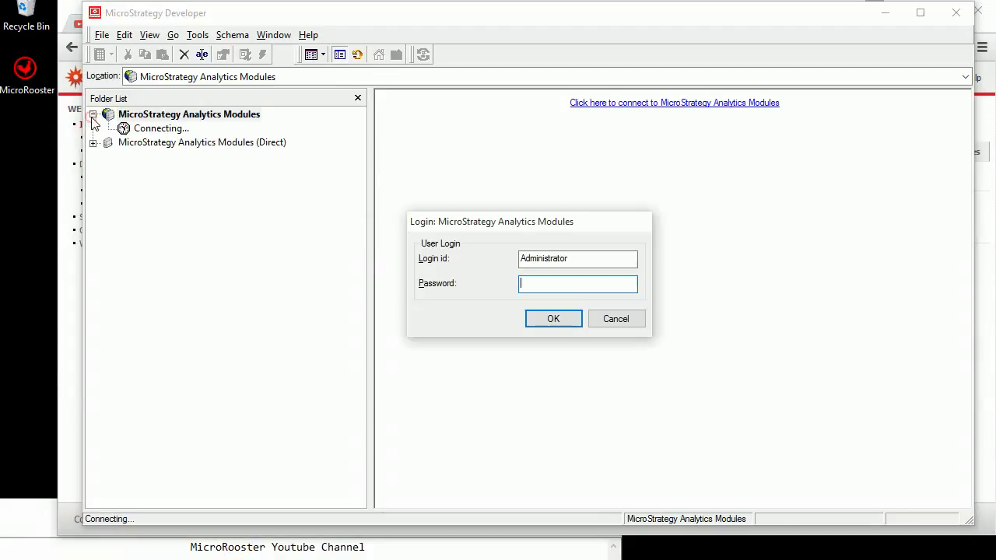
key("Return")
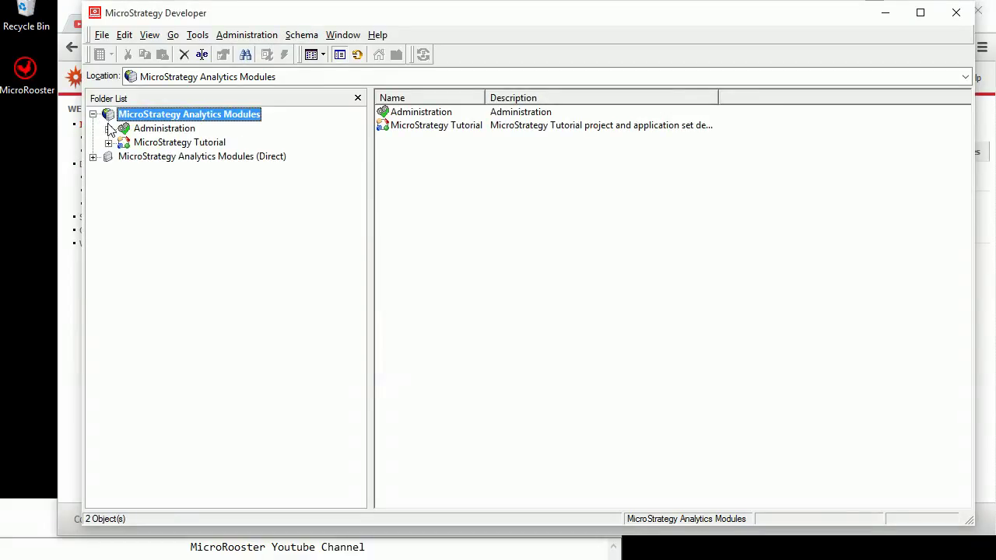
left_click(108, 129)
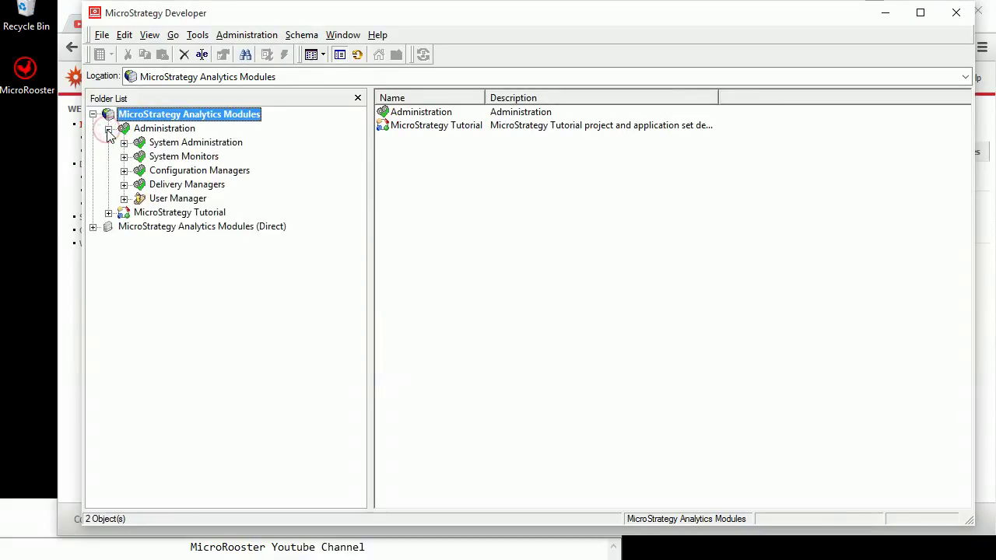
left_click(123, 199)
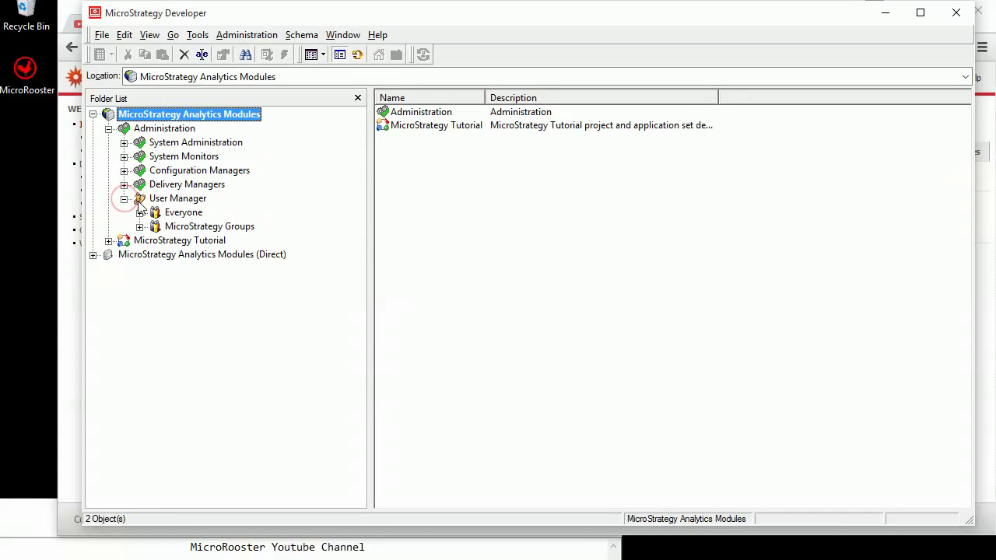
left_click(178, 213)
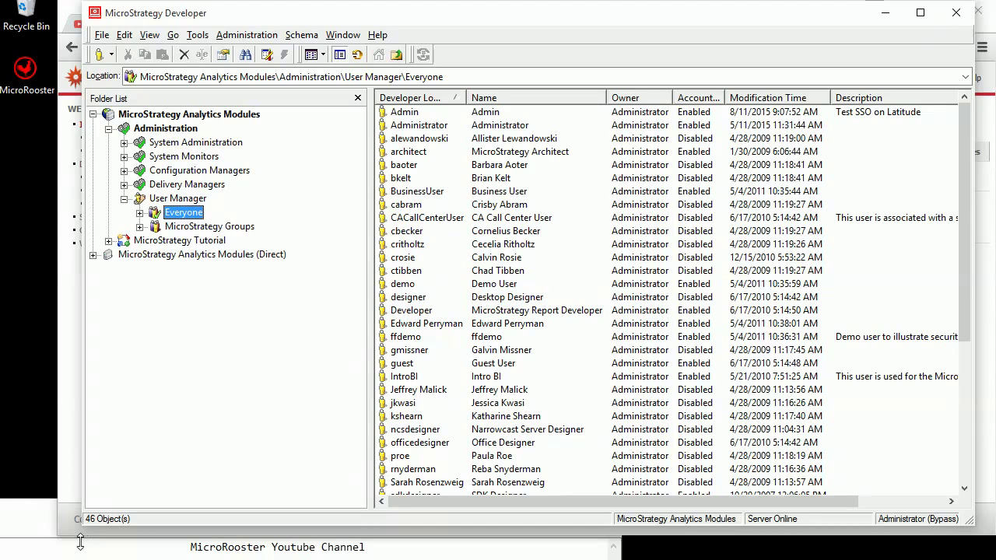
- Open Control Panel from Windows Administrative Tools in the Start menu
left_click(37, 556)
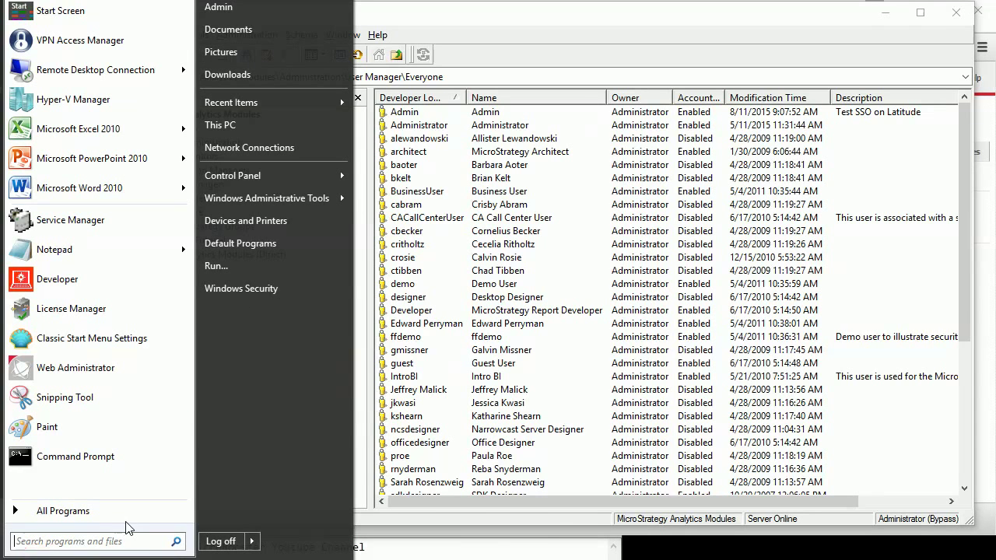
mouse_move(310, 198)
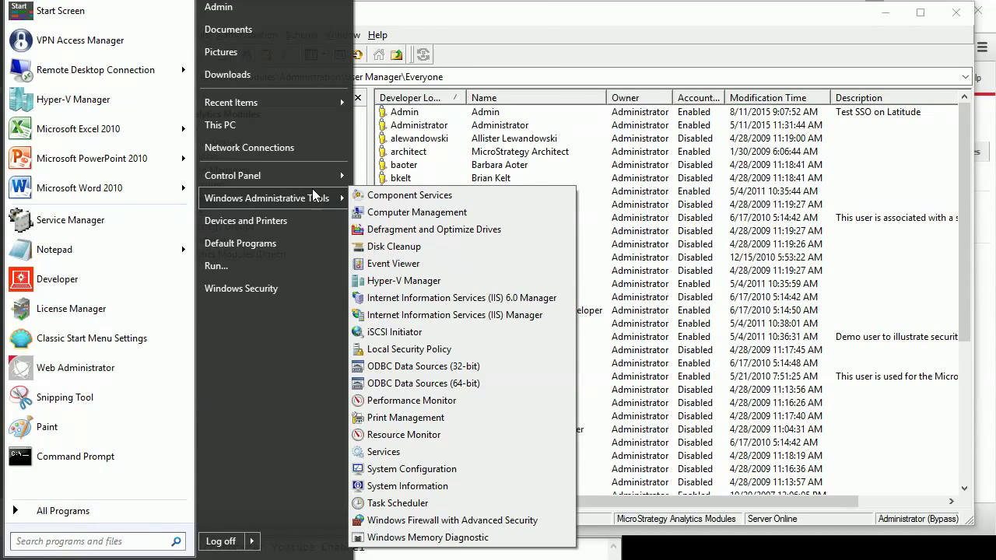
left_click(312, 173)
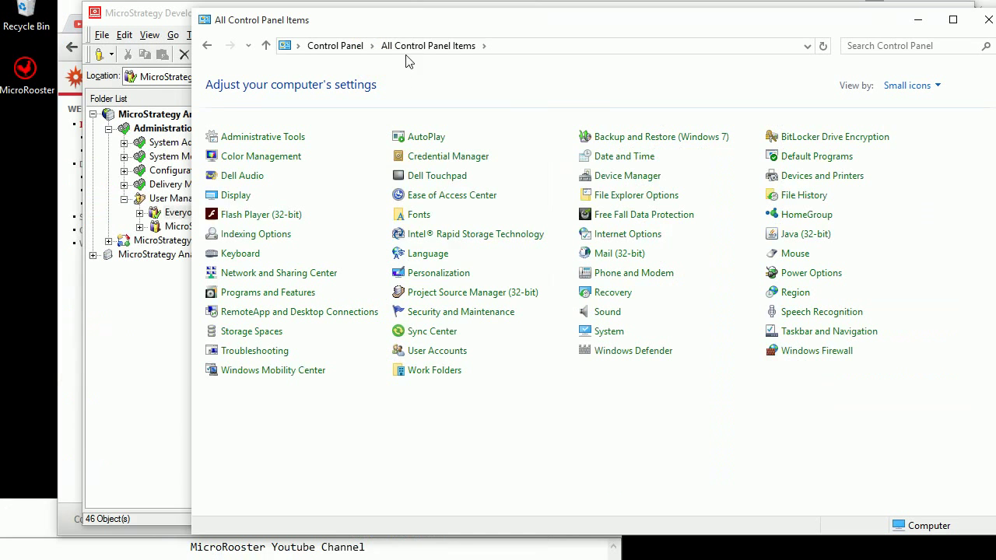
- Review the Admin local administrator account in User Accounts, then minimize Control Panel
left_click(445, 350)
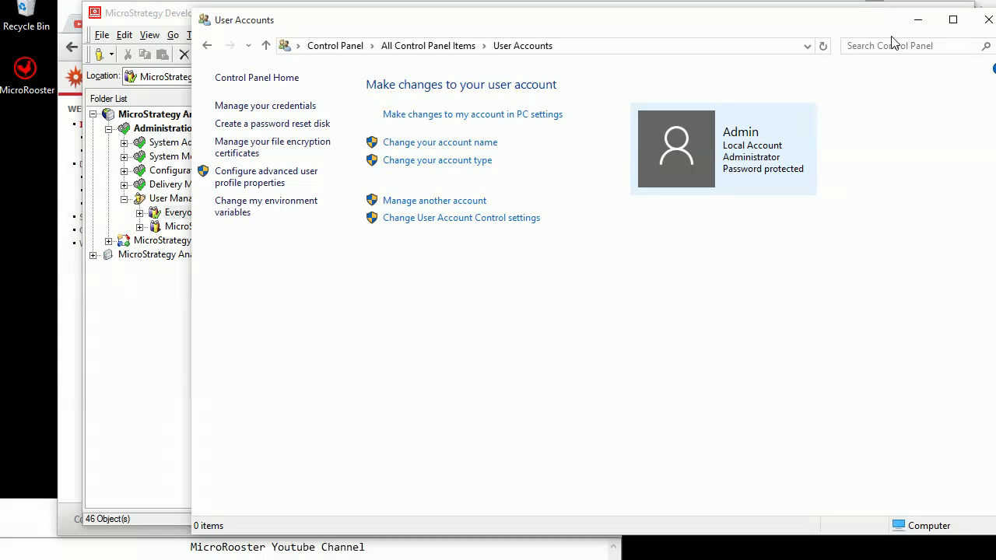
left_click(916, 20)
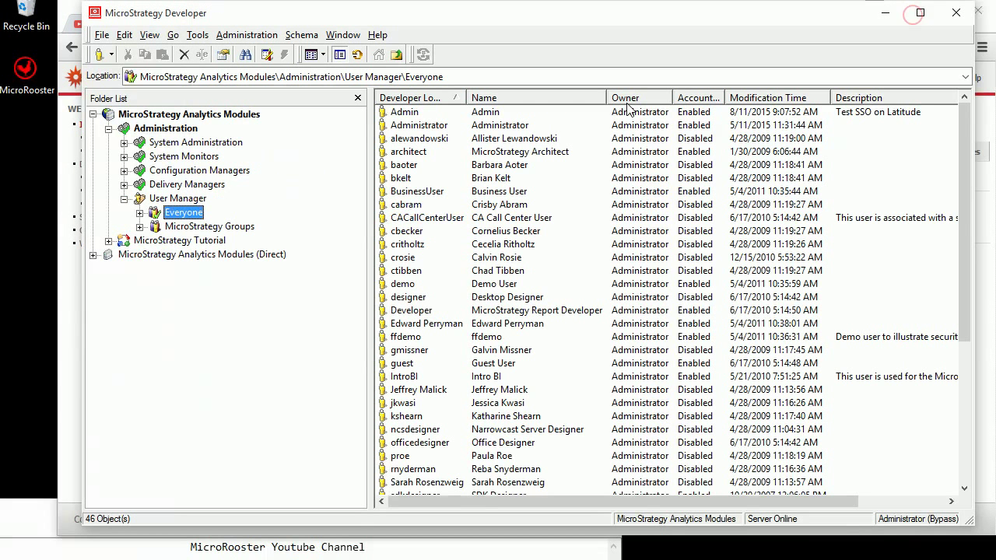
- Give the Admin user a new password and confirmation, then view its Authentication – Metadata page
left_click(410, 115)
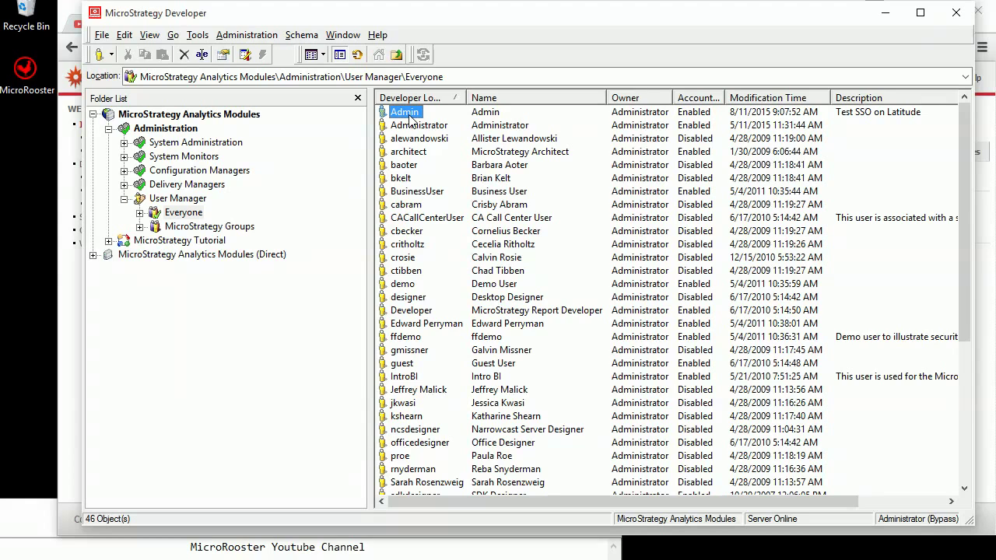
double_click(410, 115)
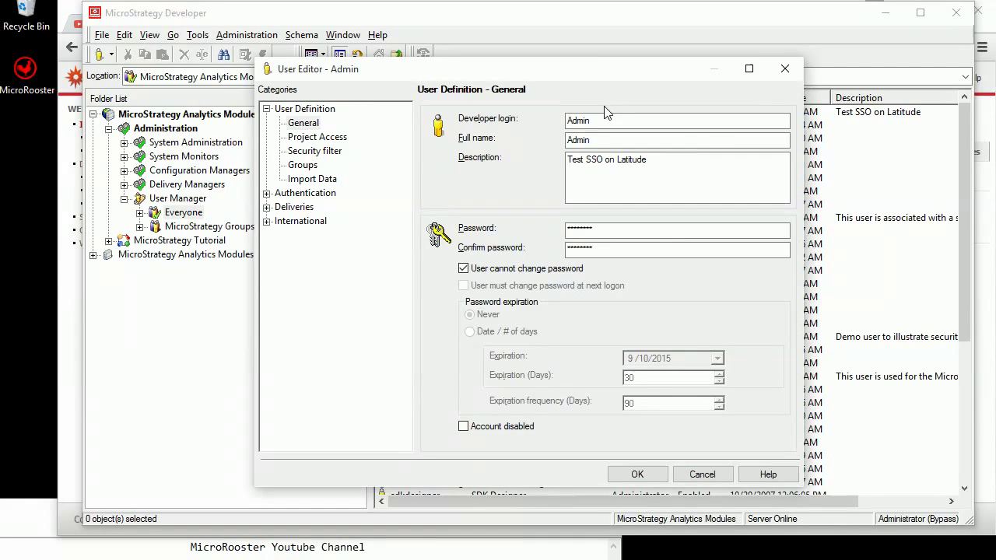
left_click(591, 139)
left_click(580, 161)
double_click(604, 228)
type("abc")
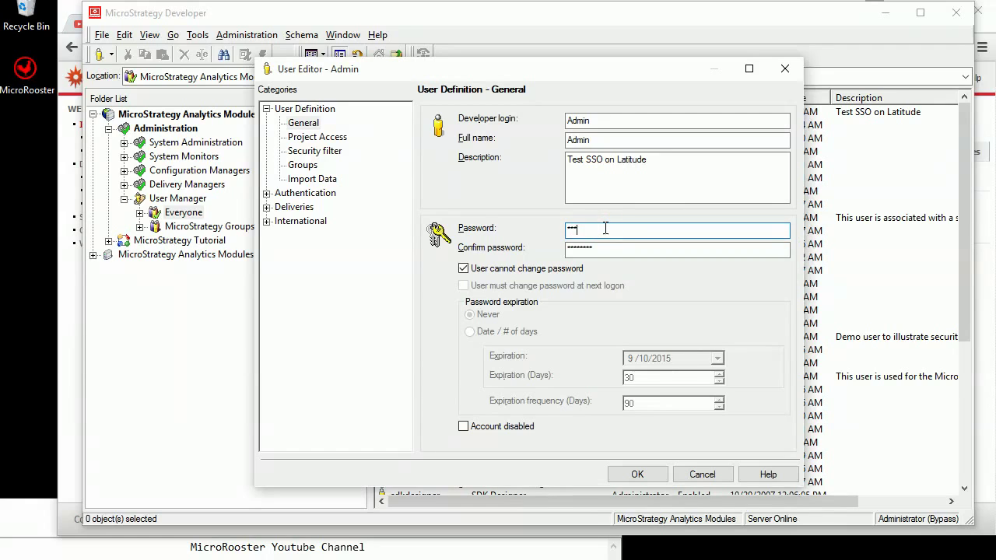
key("Tab")
type("a")
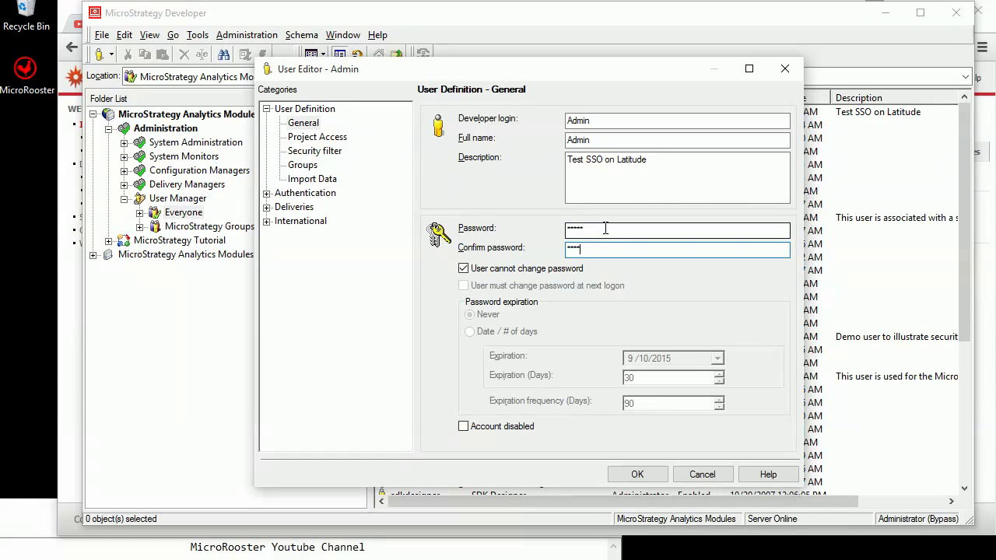
left_click(325, 195)
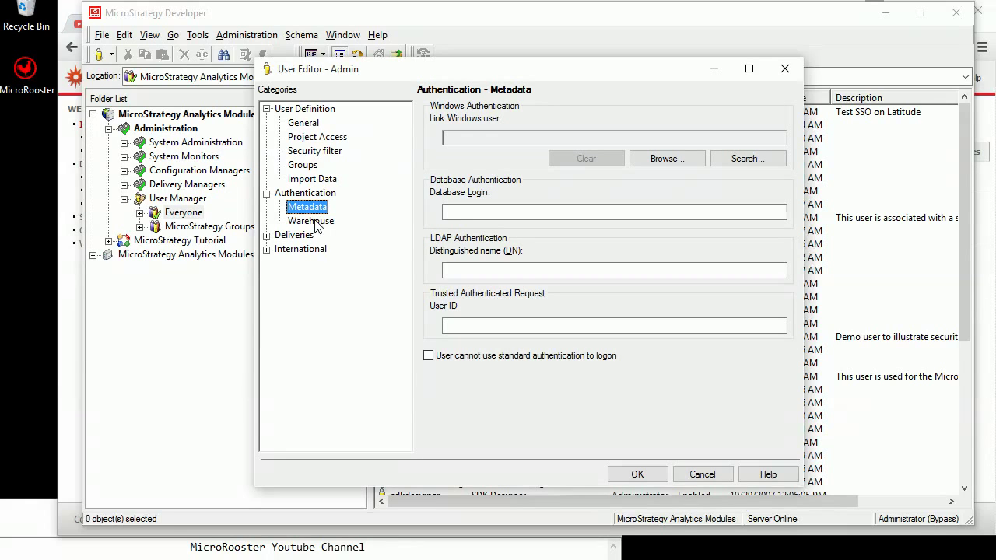
left_click(315, 222)
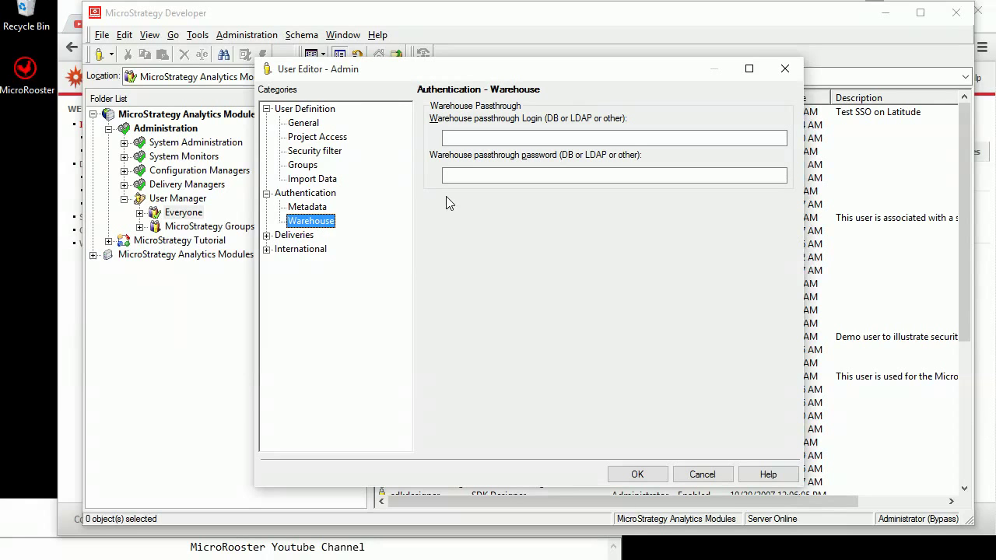
left_click(538, 178)
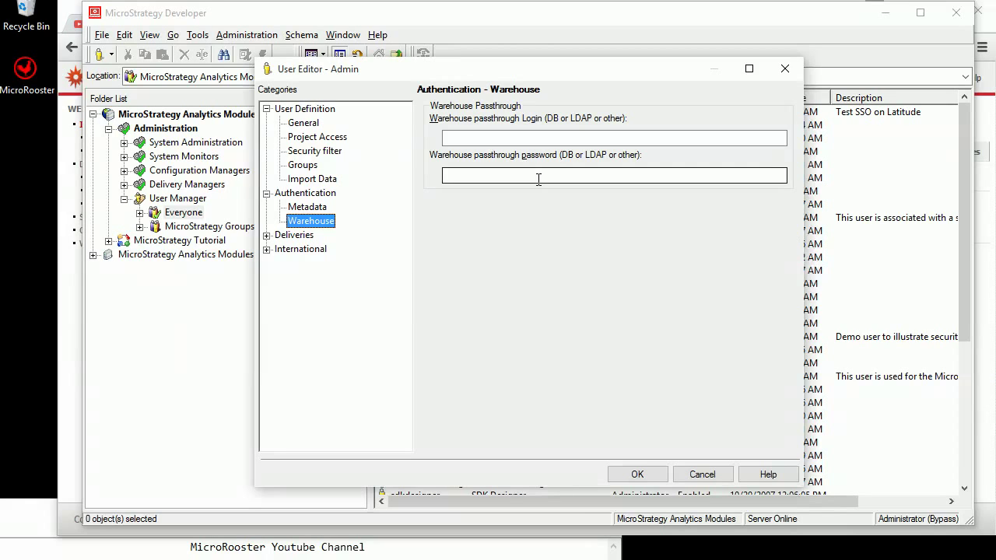
left_click(316, 207)
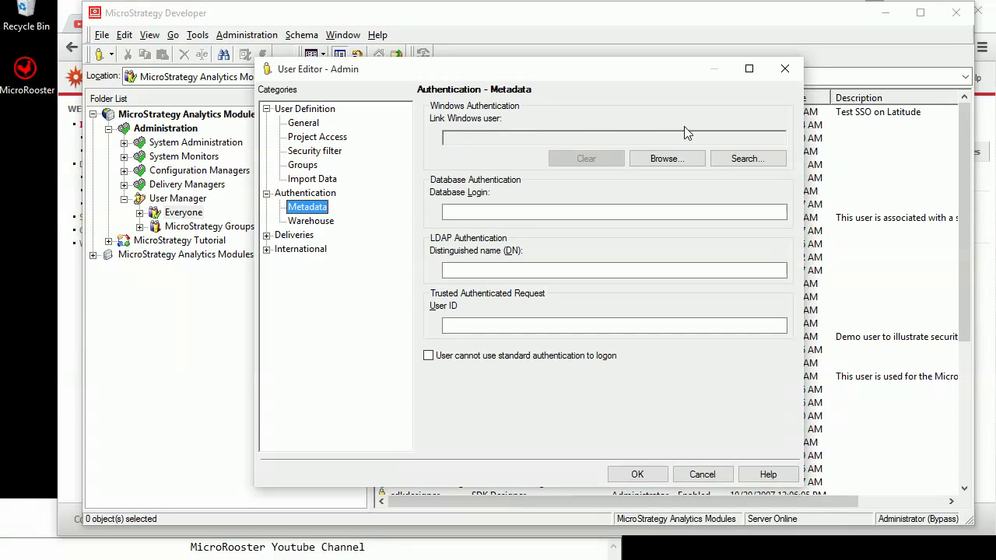
- Search for 'Adm' and link the Admin user to Windows account \\LATITUDEE7440\Admin, then save
left_click(751, 167)
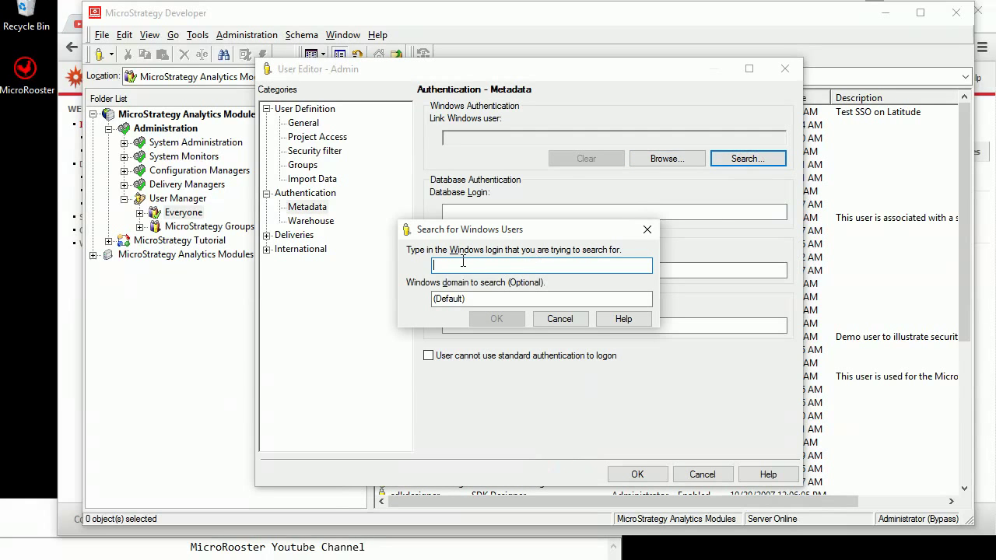
type("Admin")
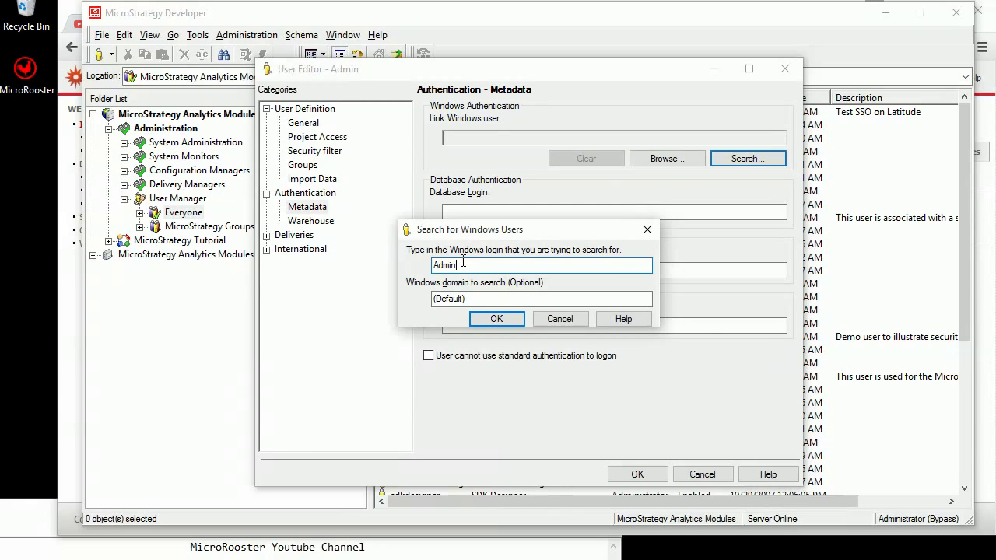
key("Return")
left_click(574, 320)
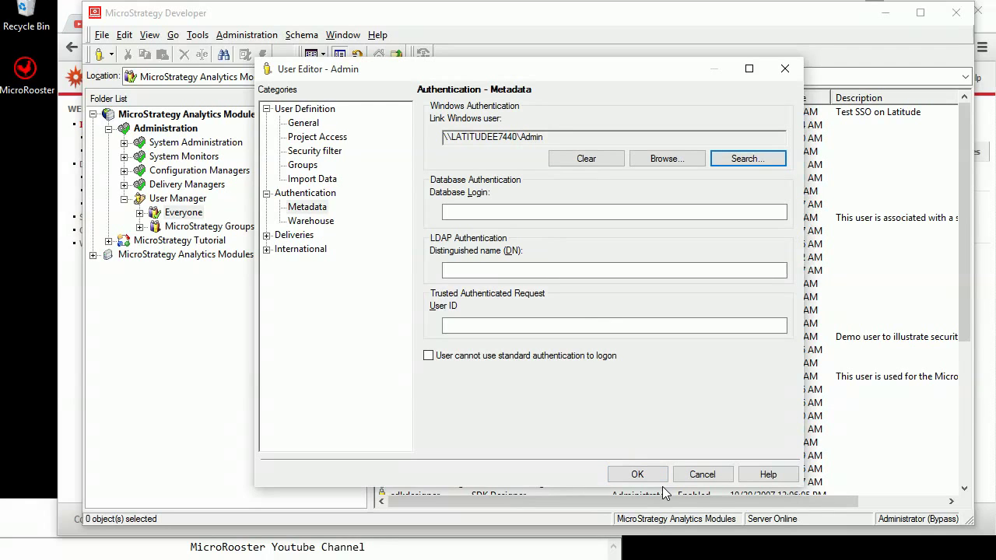
left_click(646, 475)
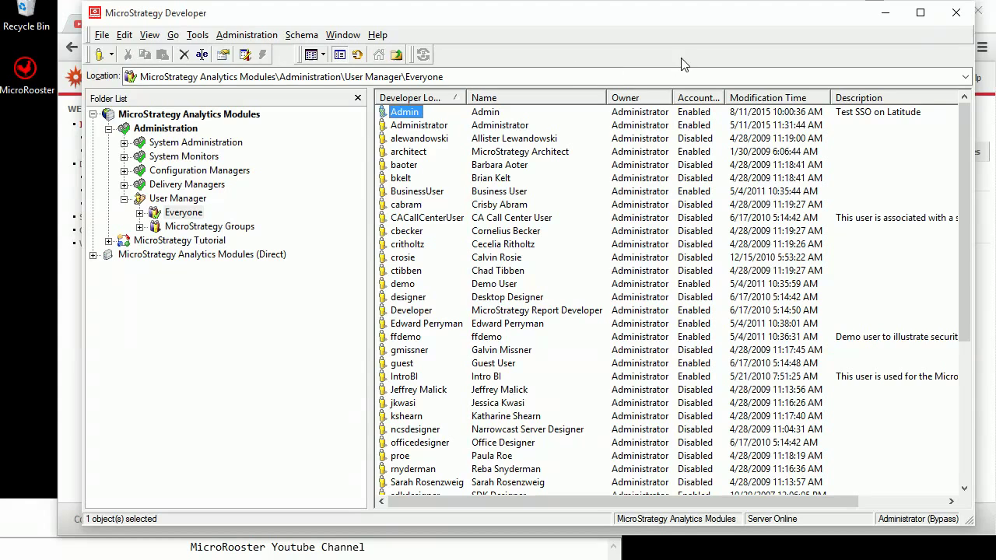
- Close Developer and restart the Intelligence Server in Service Manager, minimizing it once running
left_click(955, 12)
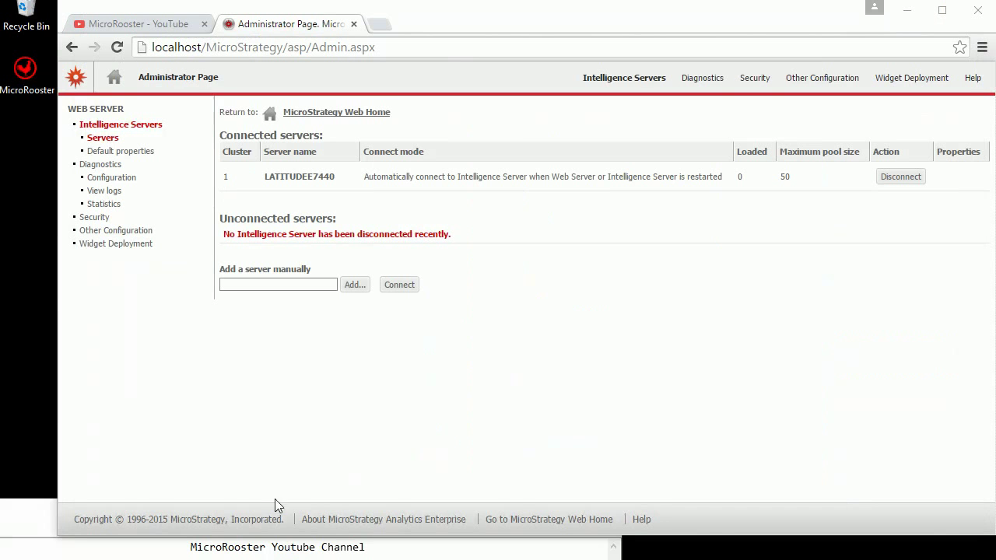
left_click(199, 555)
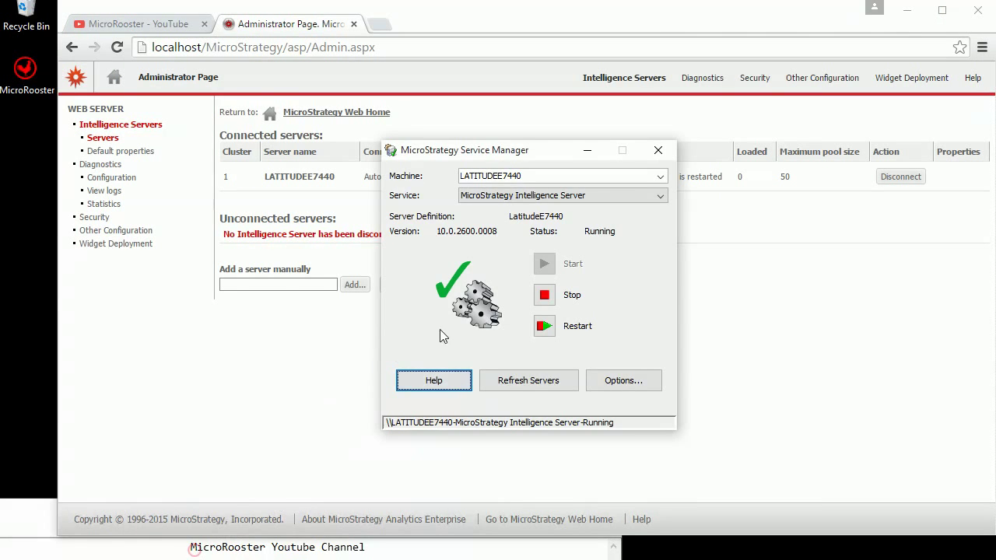
left_click(543, 326)
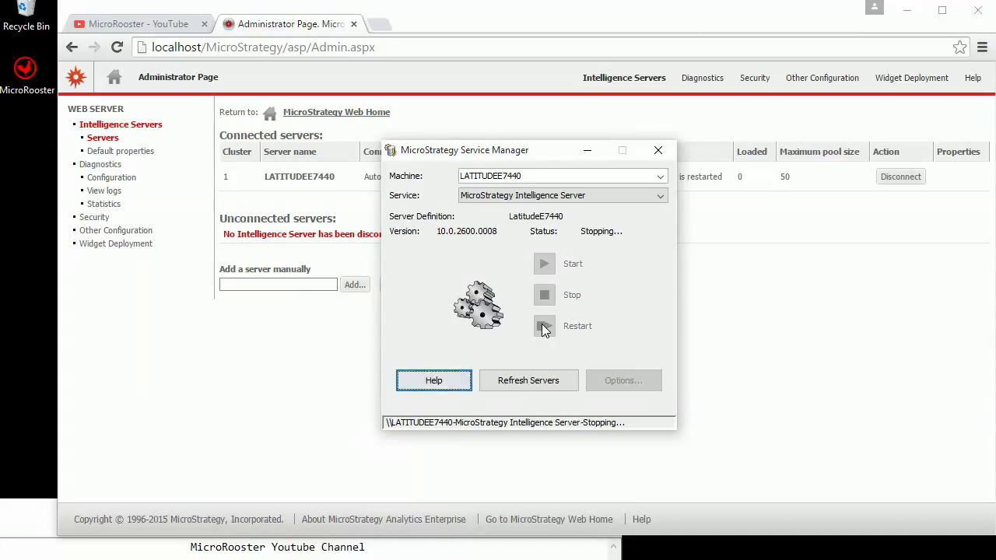
left_click(587, 150)
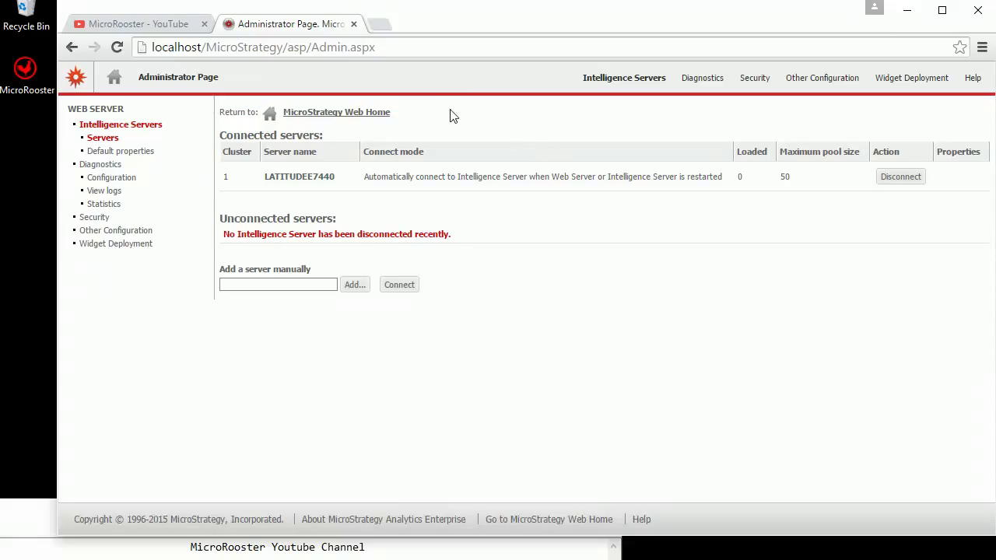
- Open MicroStrategy Web Home in a new tab, enter the MicroStrategy Tutorial project, and sign in with Windows Authentication
right_click(381, 120)
left_click(407, 126)
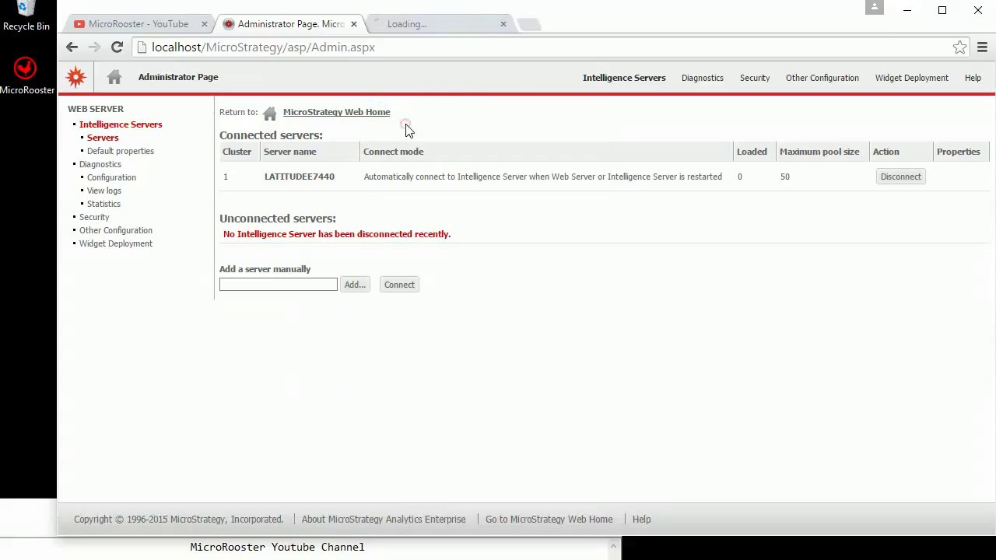
left_click(427, 23)
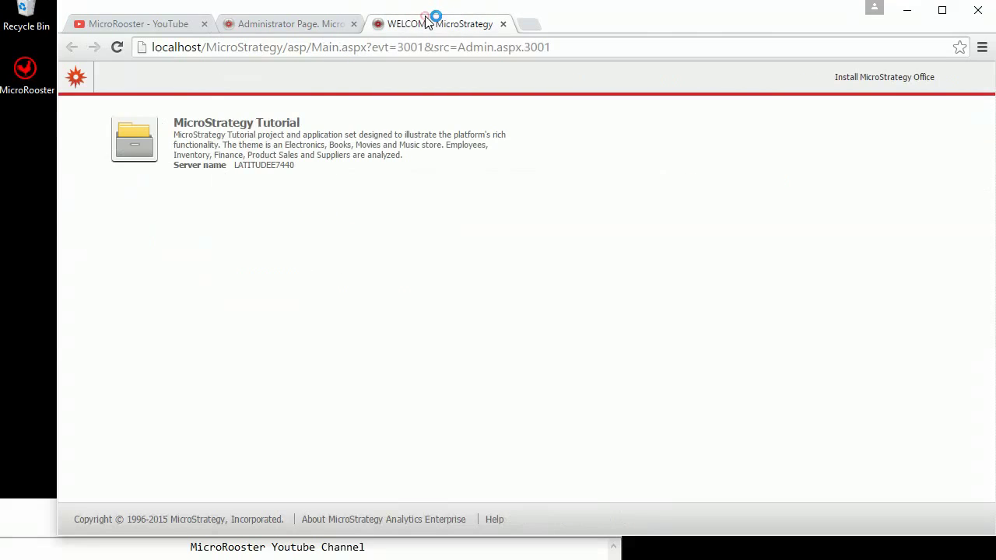
left_click(354, 145)
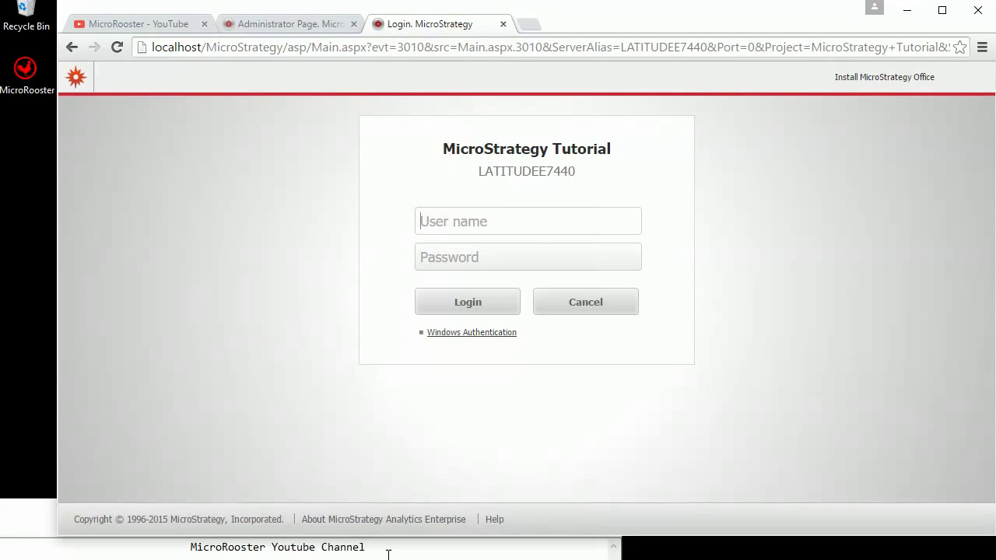
left_click(467, 332)
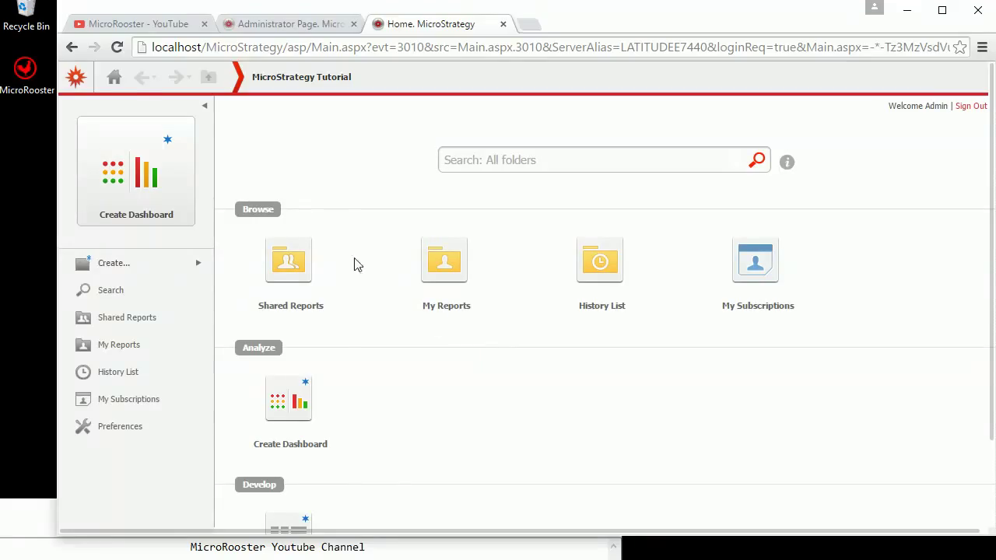
left_click(80, 80)
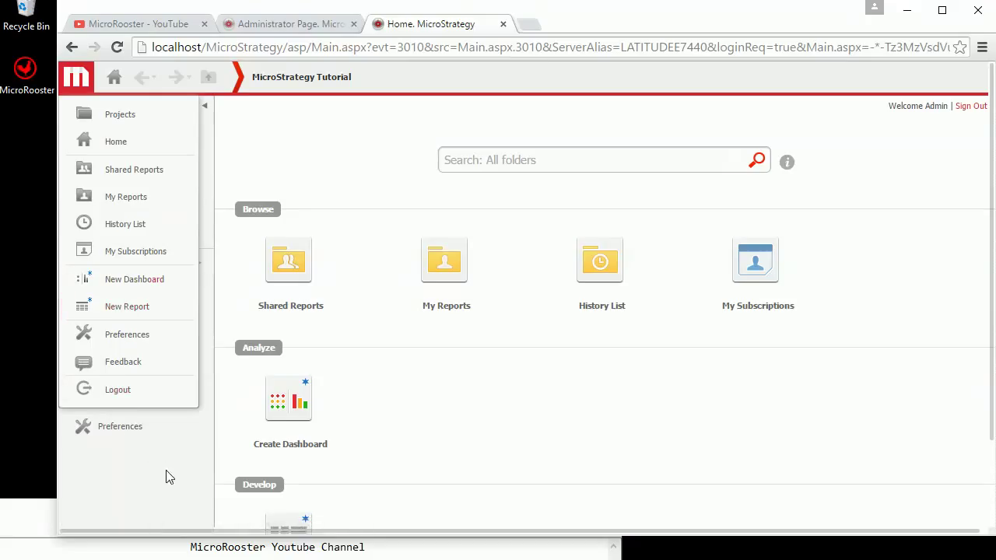
- Log out of MicroStrategy Web and open the Default server properties on the Administrator page
left_click(123, 390)
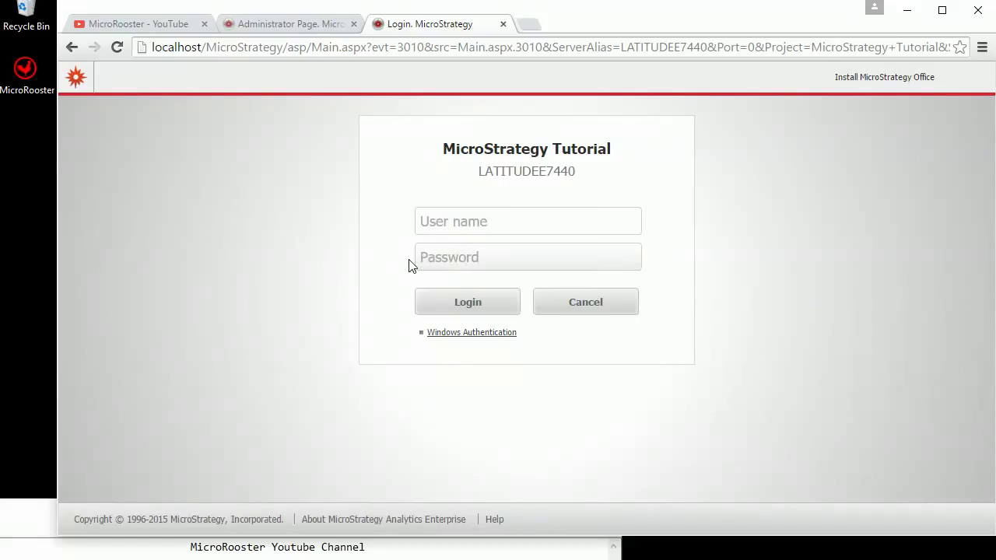
left_click(292, 27)
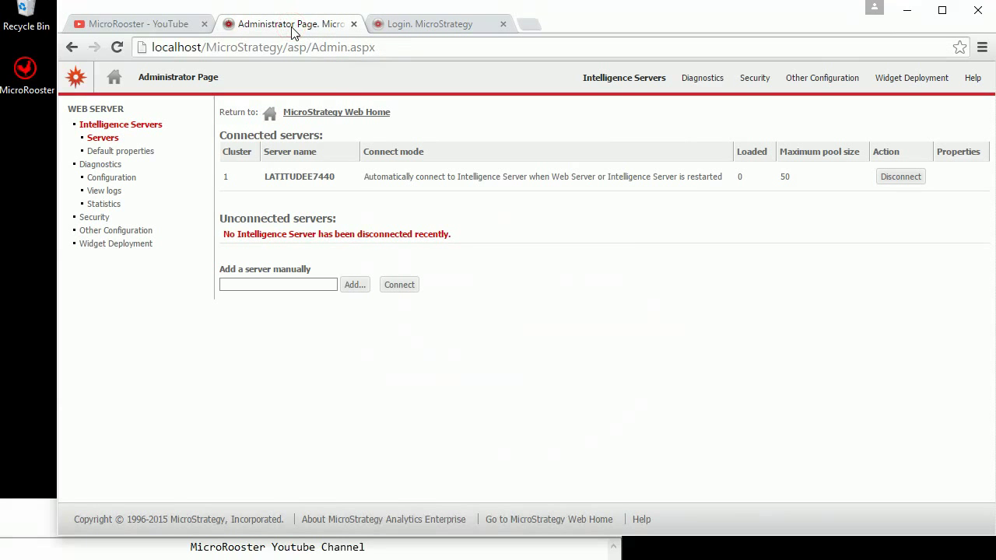
left_click(111, 154)
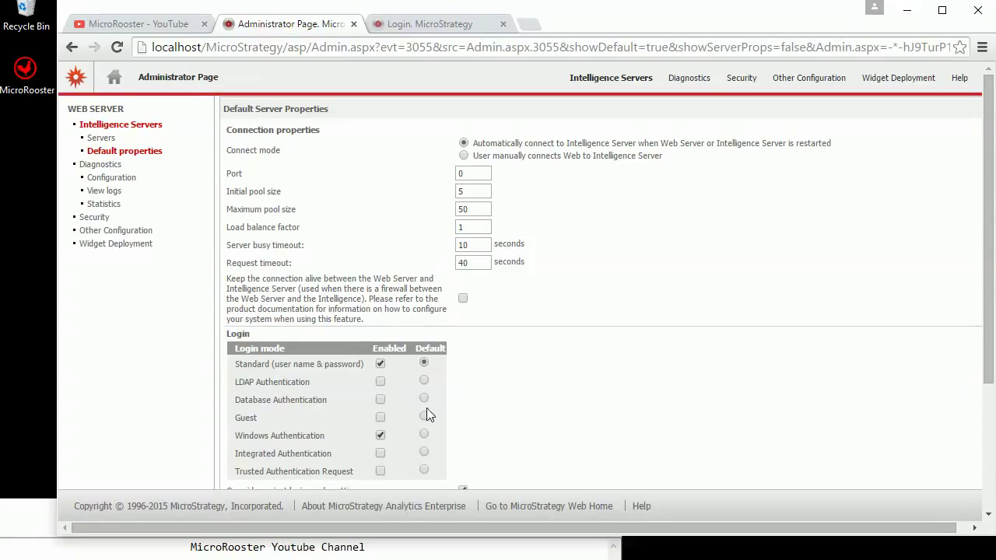
- Save Windows Authentication as the default login mode and disconnect the LATITUDEE7440 server
left_click(424, 434)
scroll(972, 442, "down", 3)
left_click(249, 457)
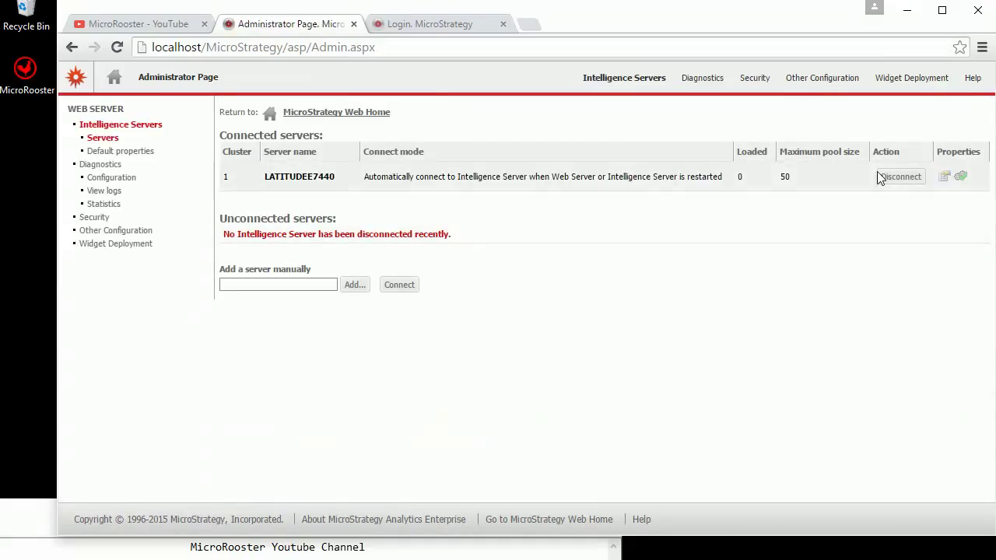
left_click(891, 176)
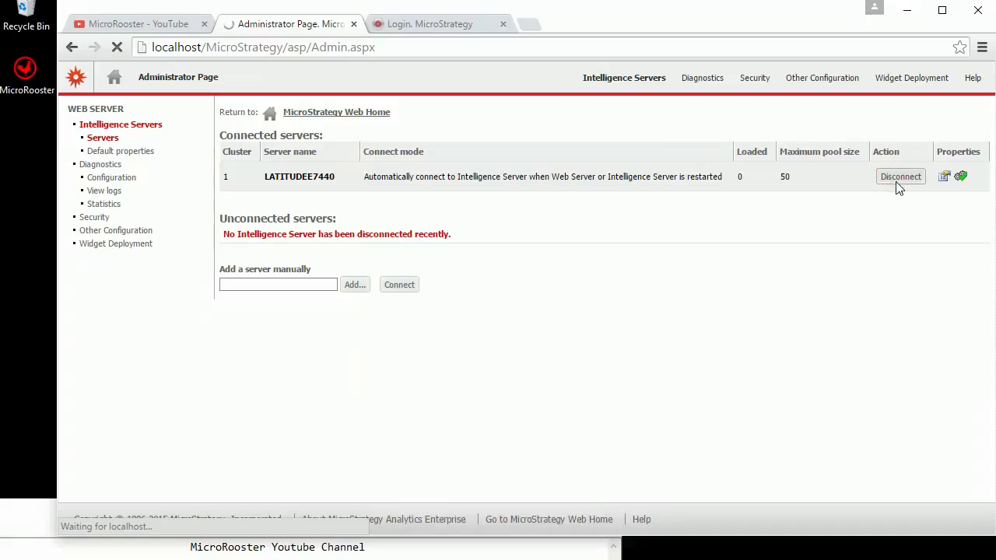
- Open MicroStrategy Web Home in a new tab and enter the MicroStrategy Tutorial project without a login prompt
right_click(315, 118)
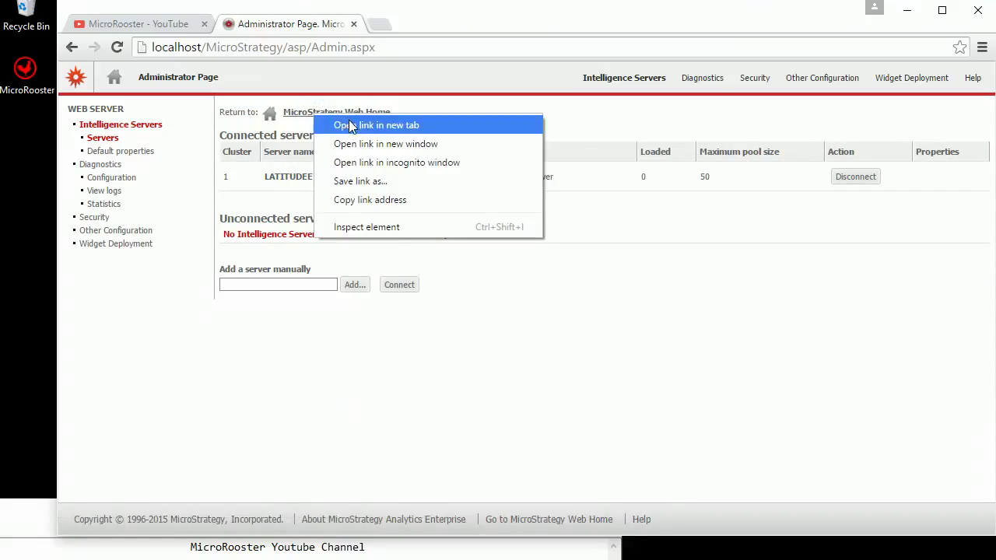
left_click(348, 125)
left_click(401, 29)
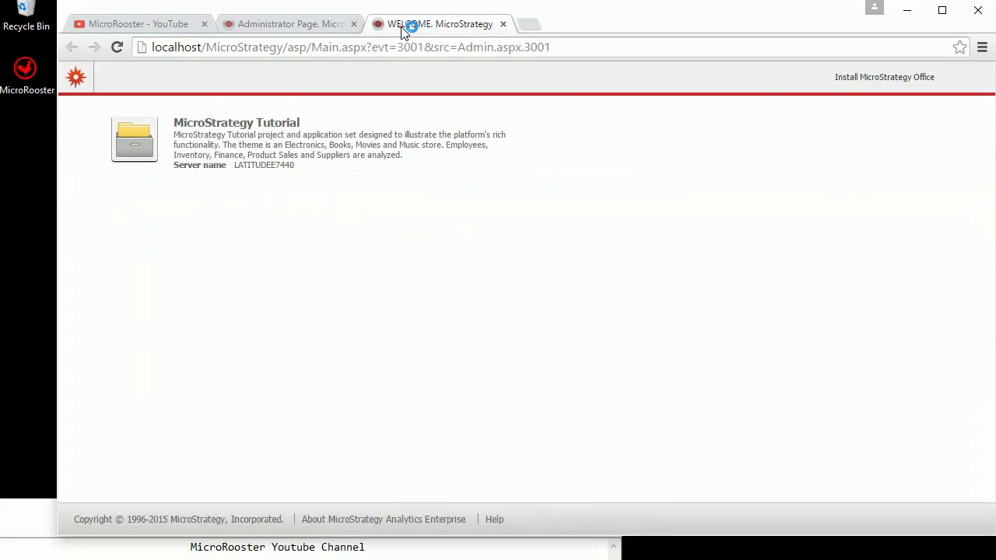
left_click(238, 153)
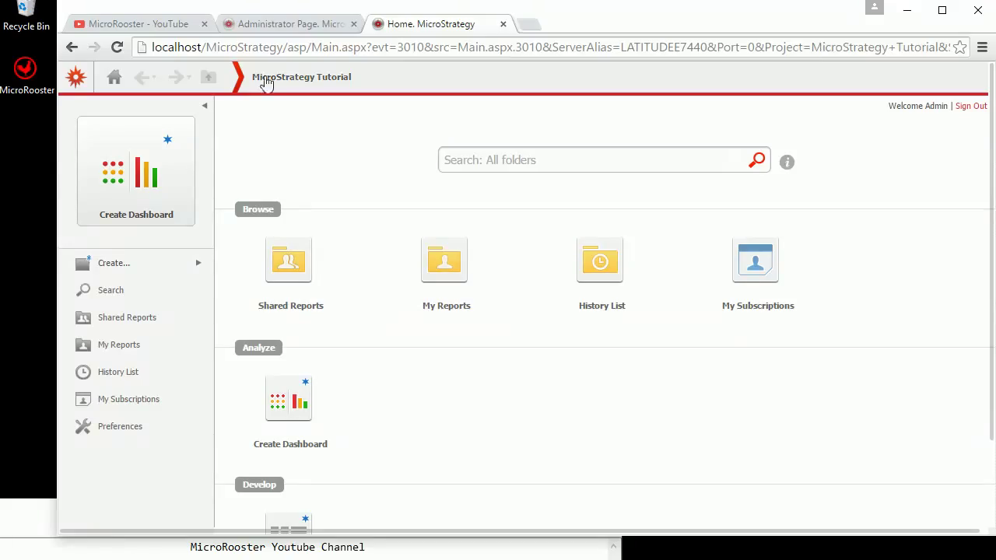
- Check that Default properties show Windows Authentication as the login mode, then return to the Servers list
left_click(262, 25)
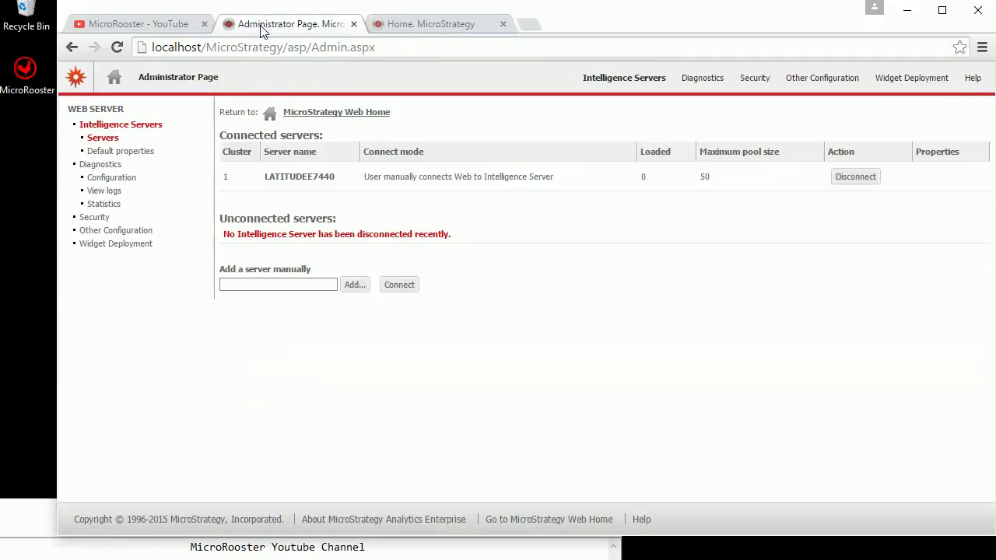
left_click(114, 153)
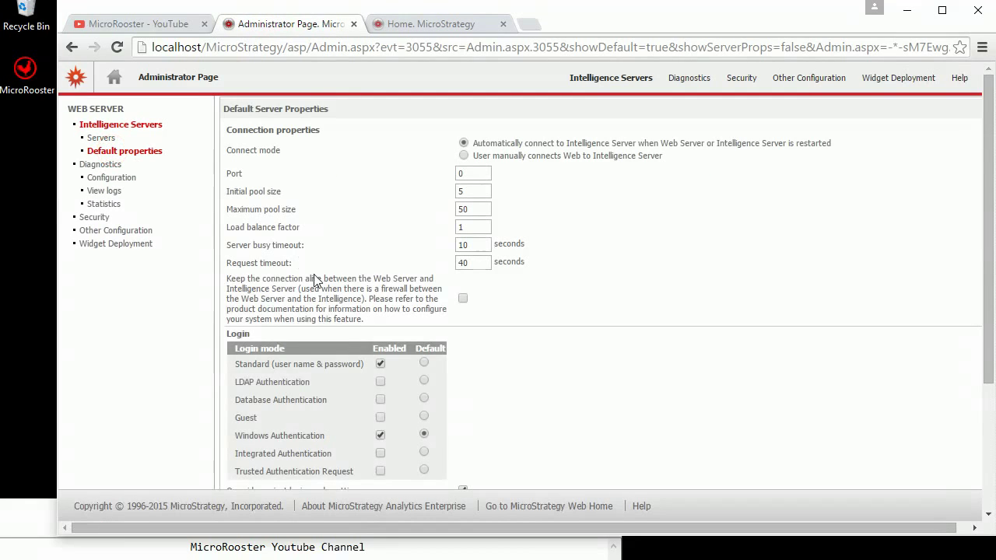
left_click(260, 457)
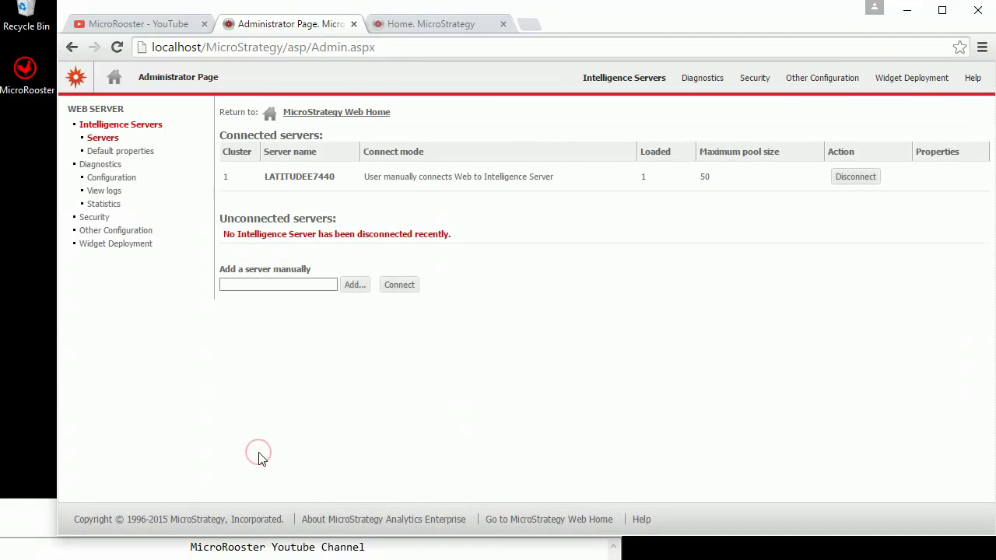